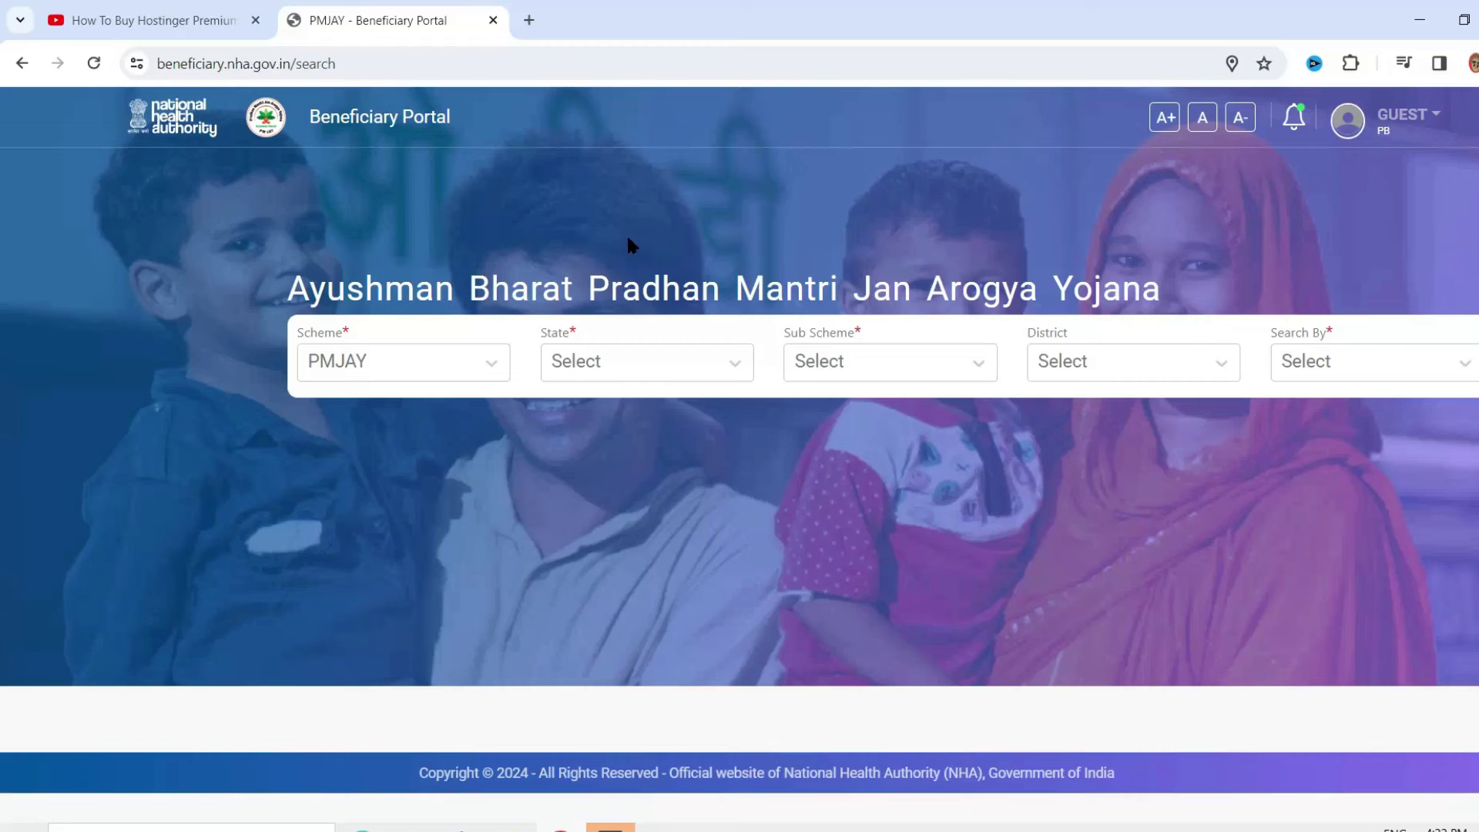
- Set Scheme to PMJAY, State to BIHAR and Sub Scheme to PMJAY
click(427, 362)
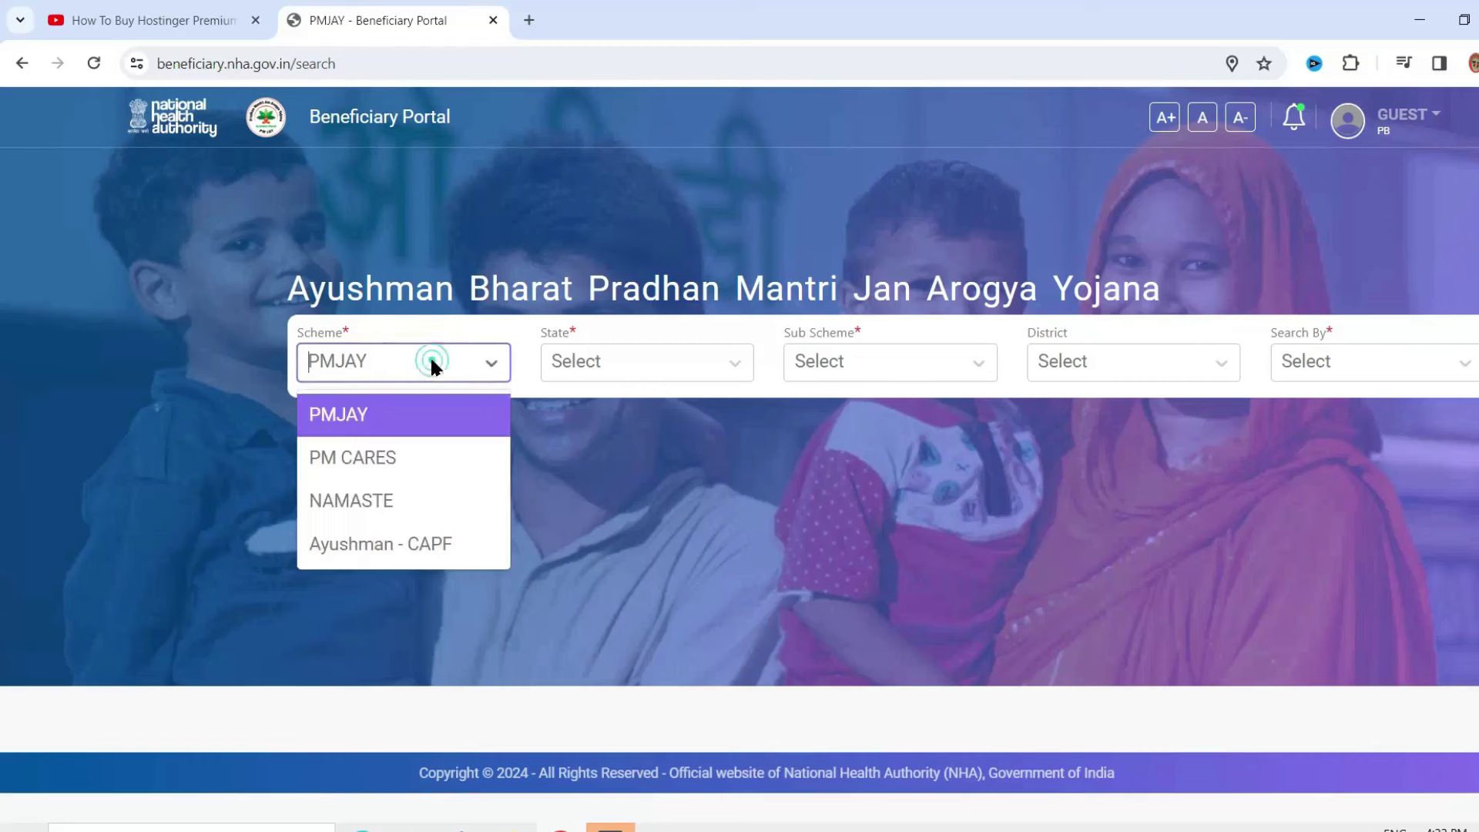
click(428, 417)
click(611, 362)
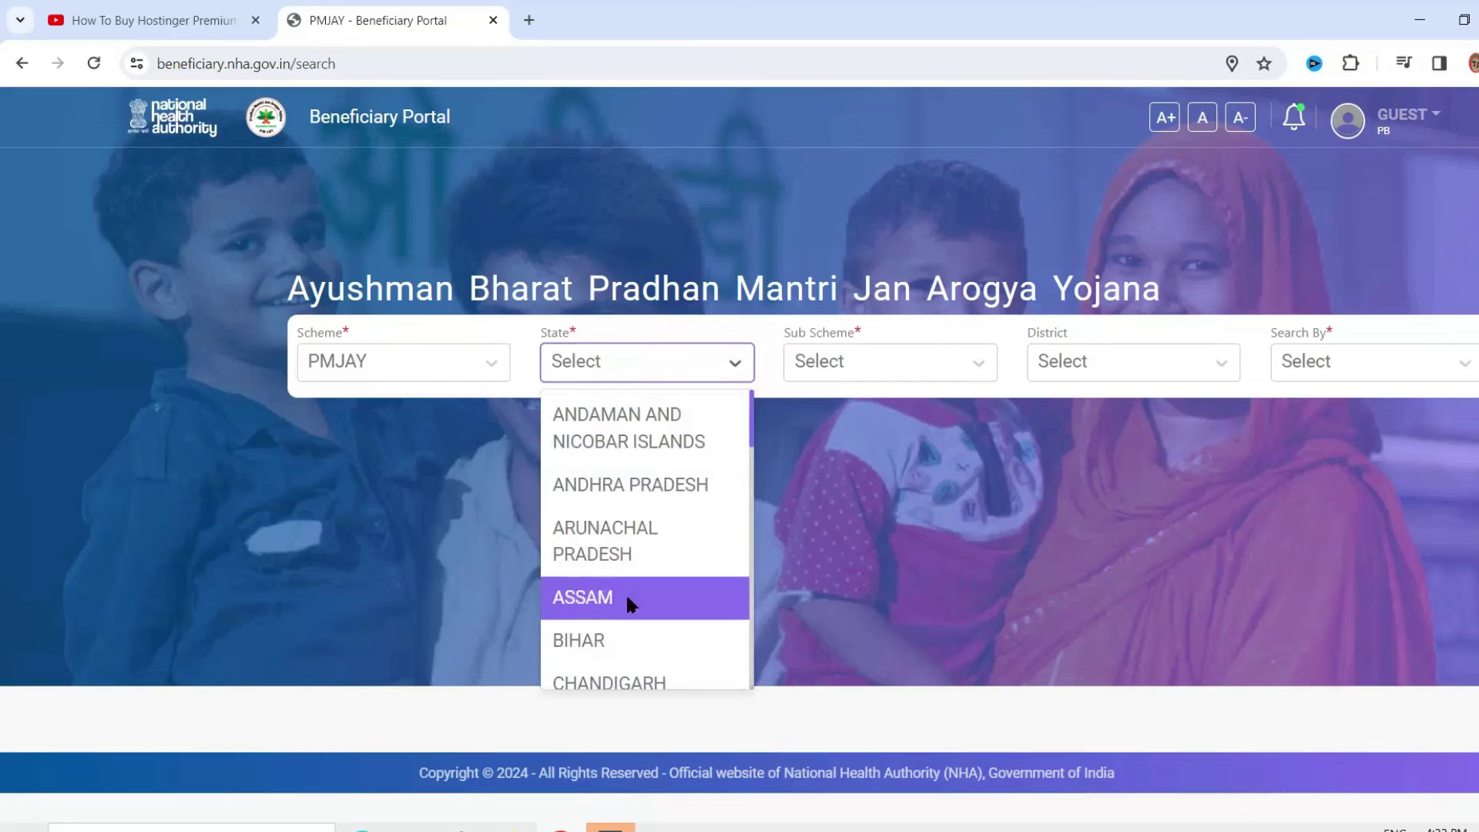
click(586, 640)
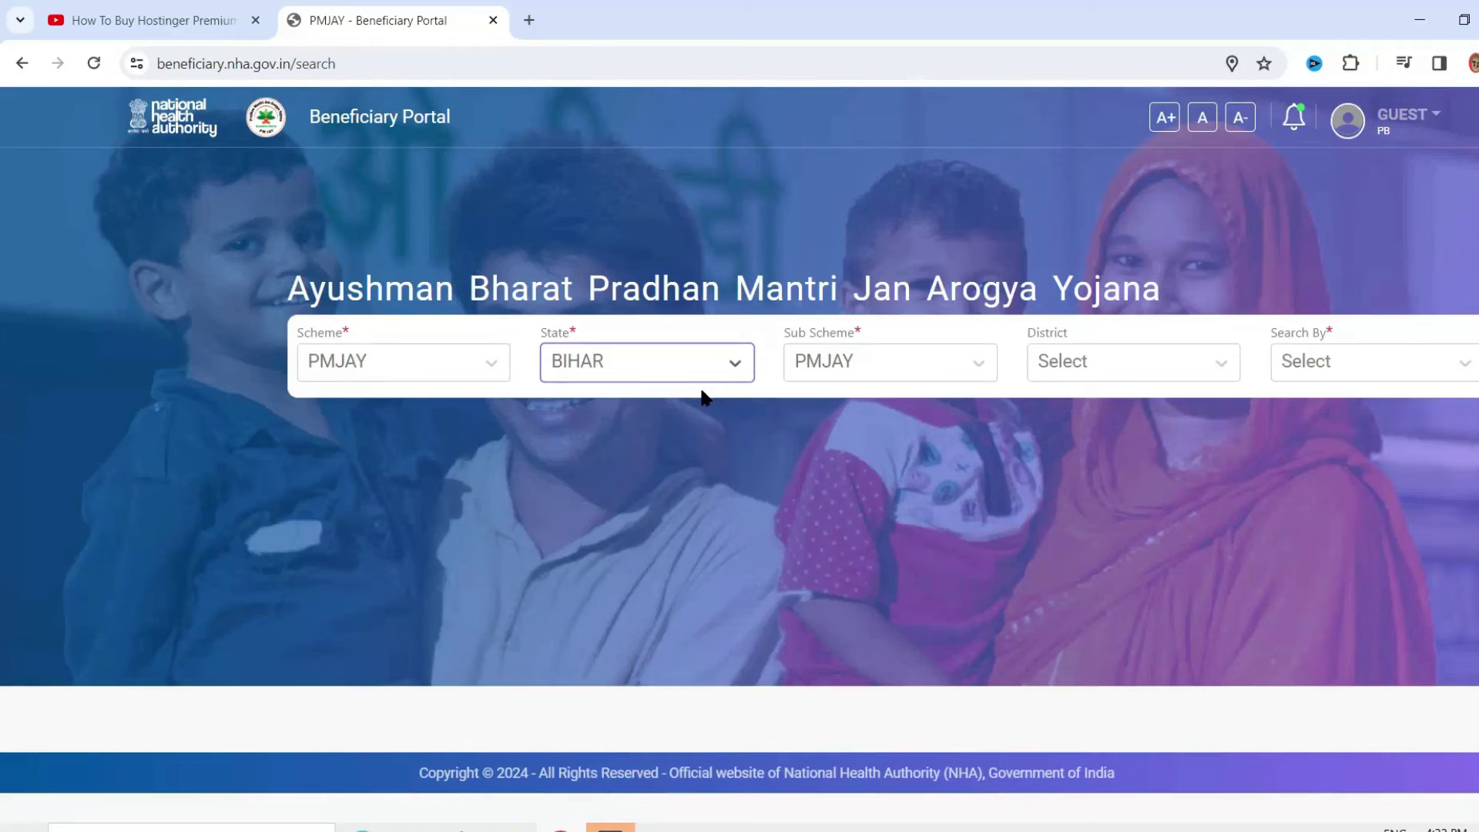
click(945, 360)
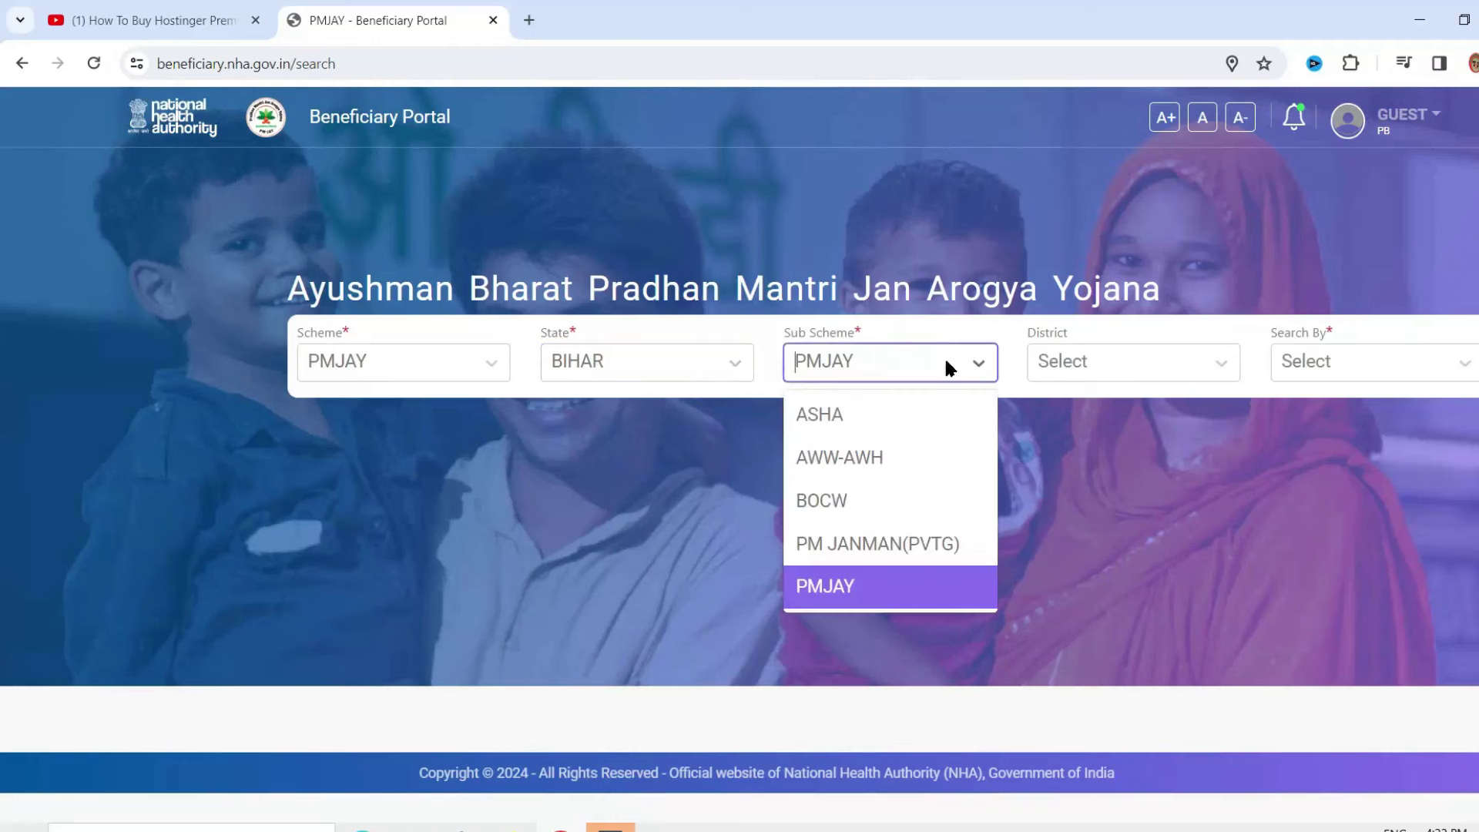
click(822, 584)
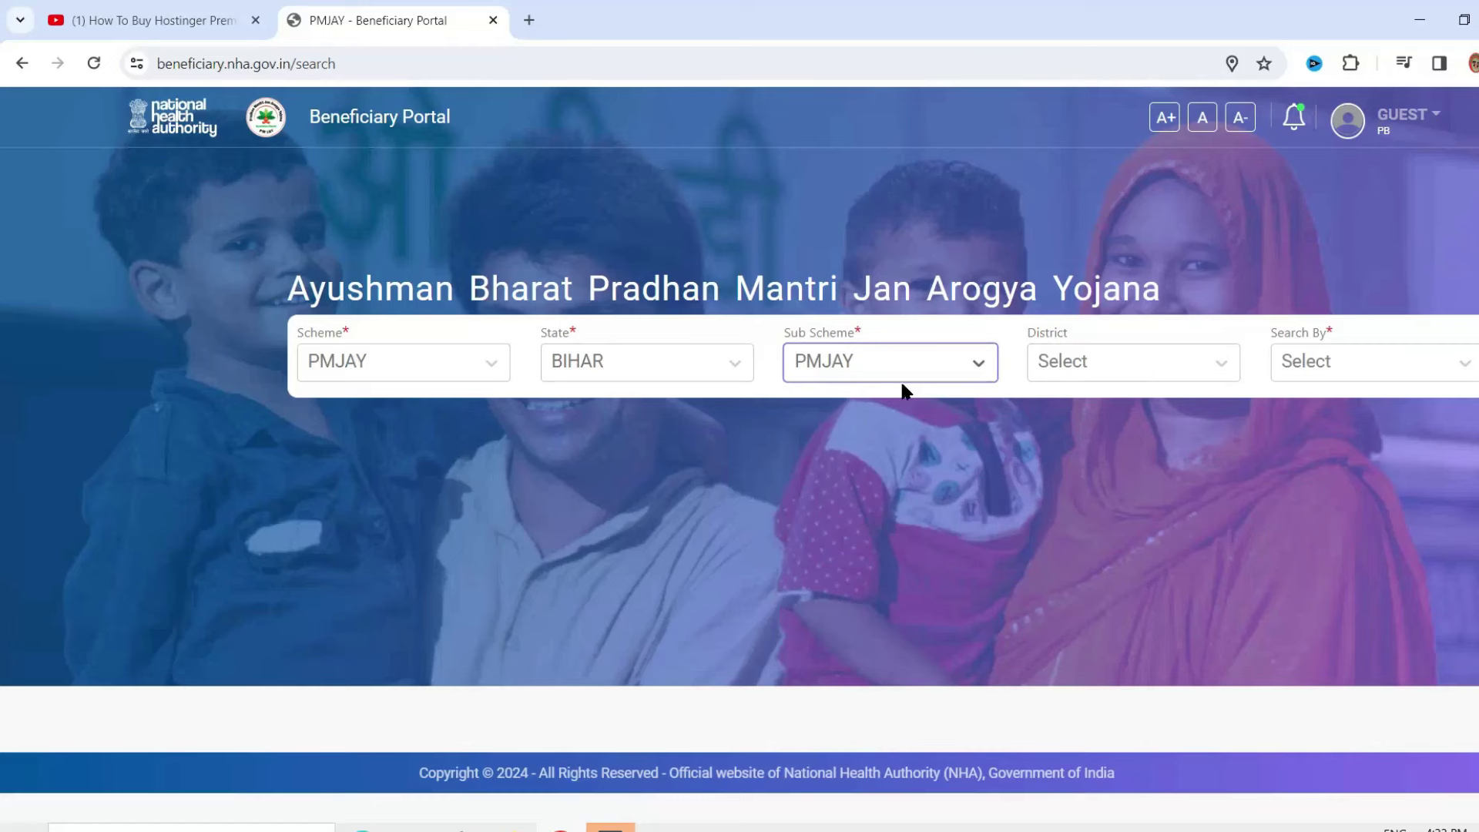
- Choose district SIWAN, search by Aadhaar Number, and paste in the member's Aadhaar number
click(1125, 354)
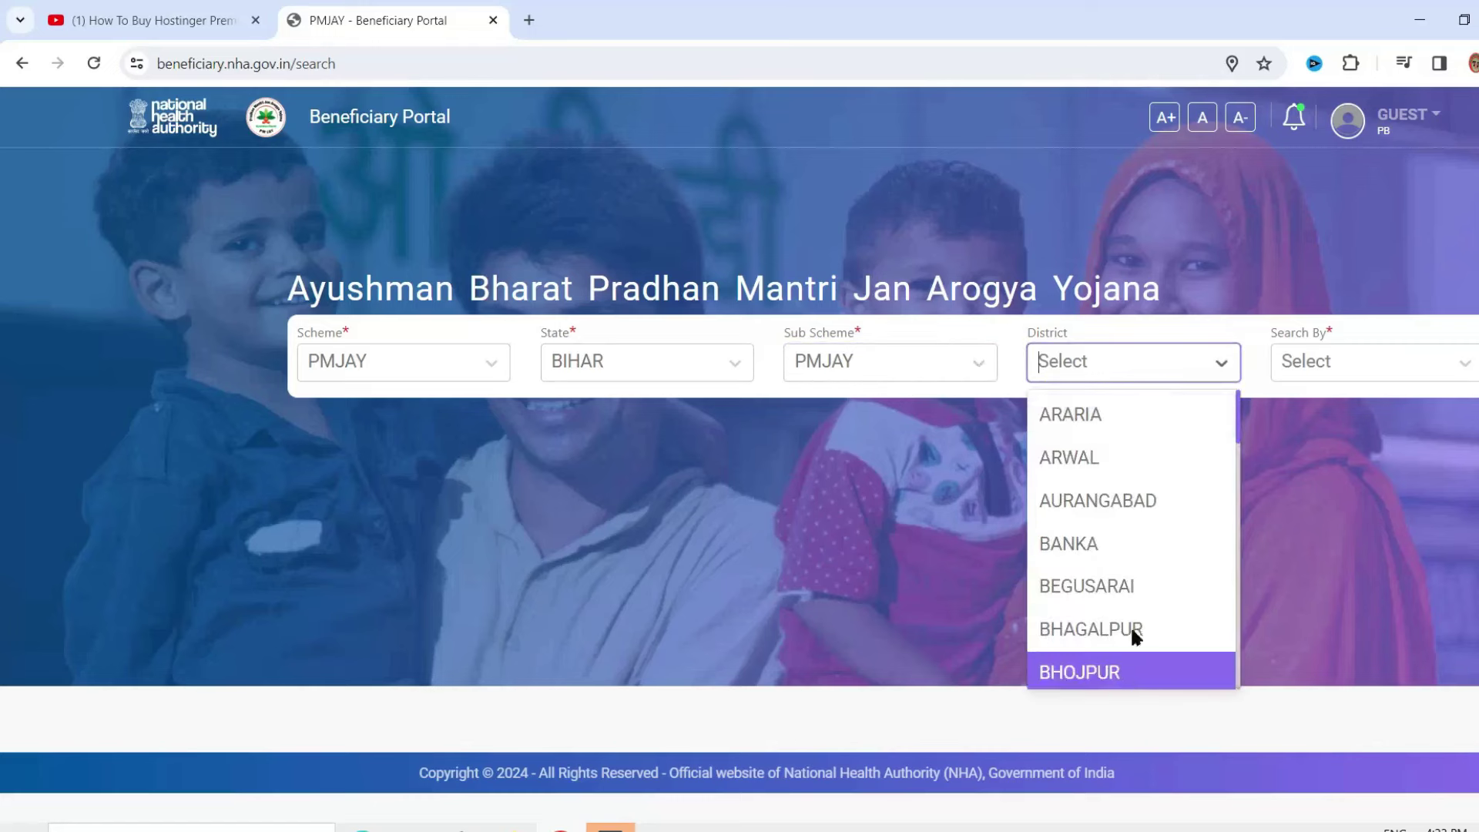
scroll(1124, 520, down, 8)
scroll(1125, 527, down, 7)
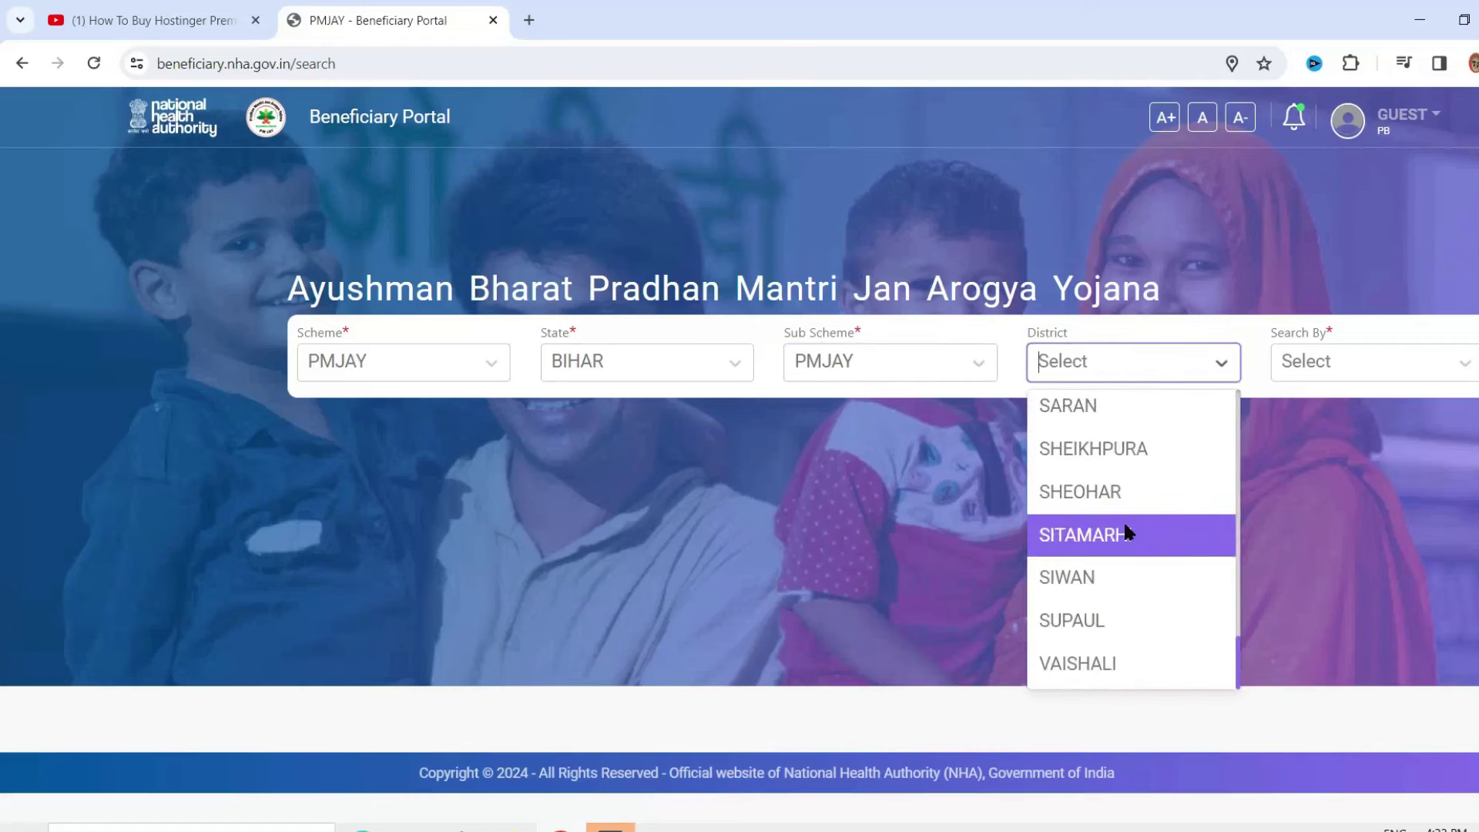
click(1133, 584)
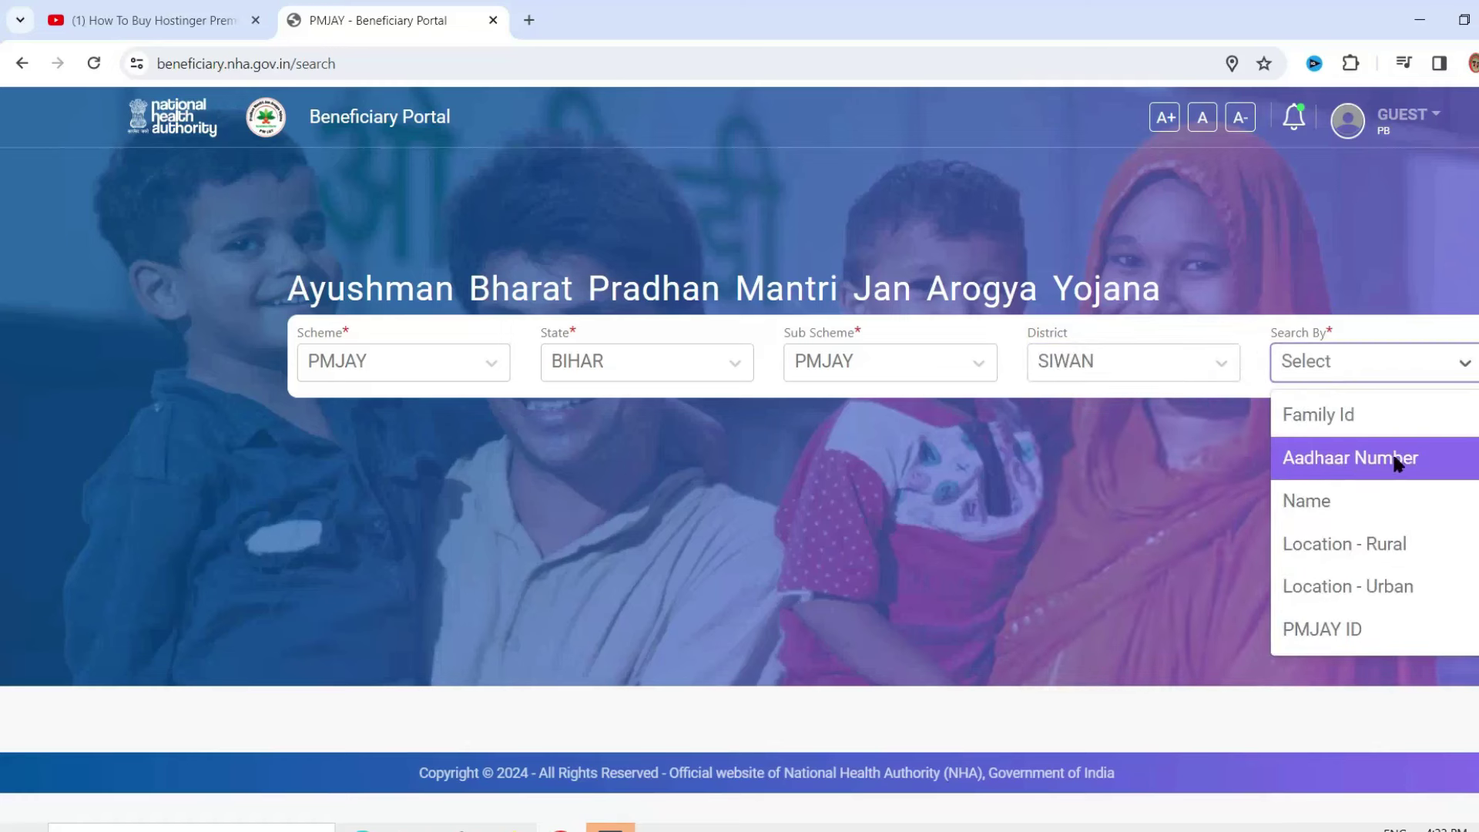
click(1391, 457)
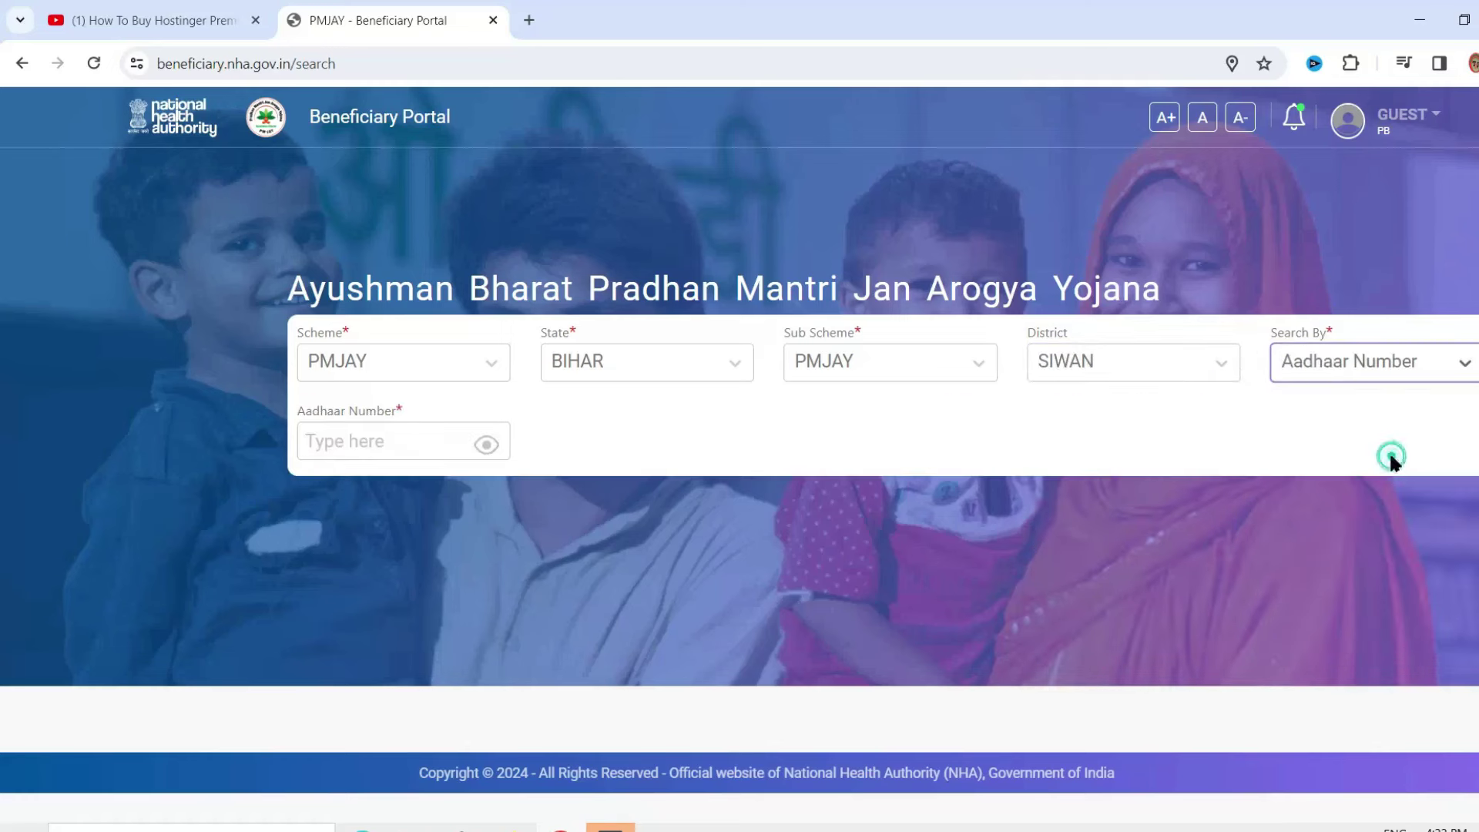
click(331, 437)
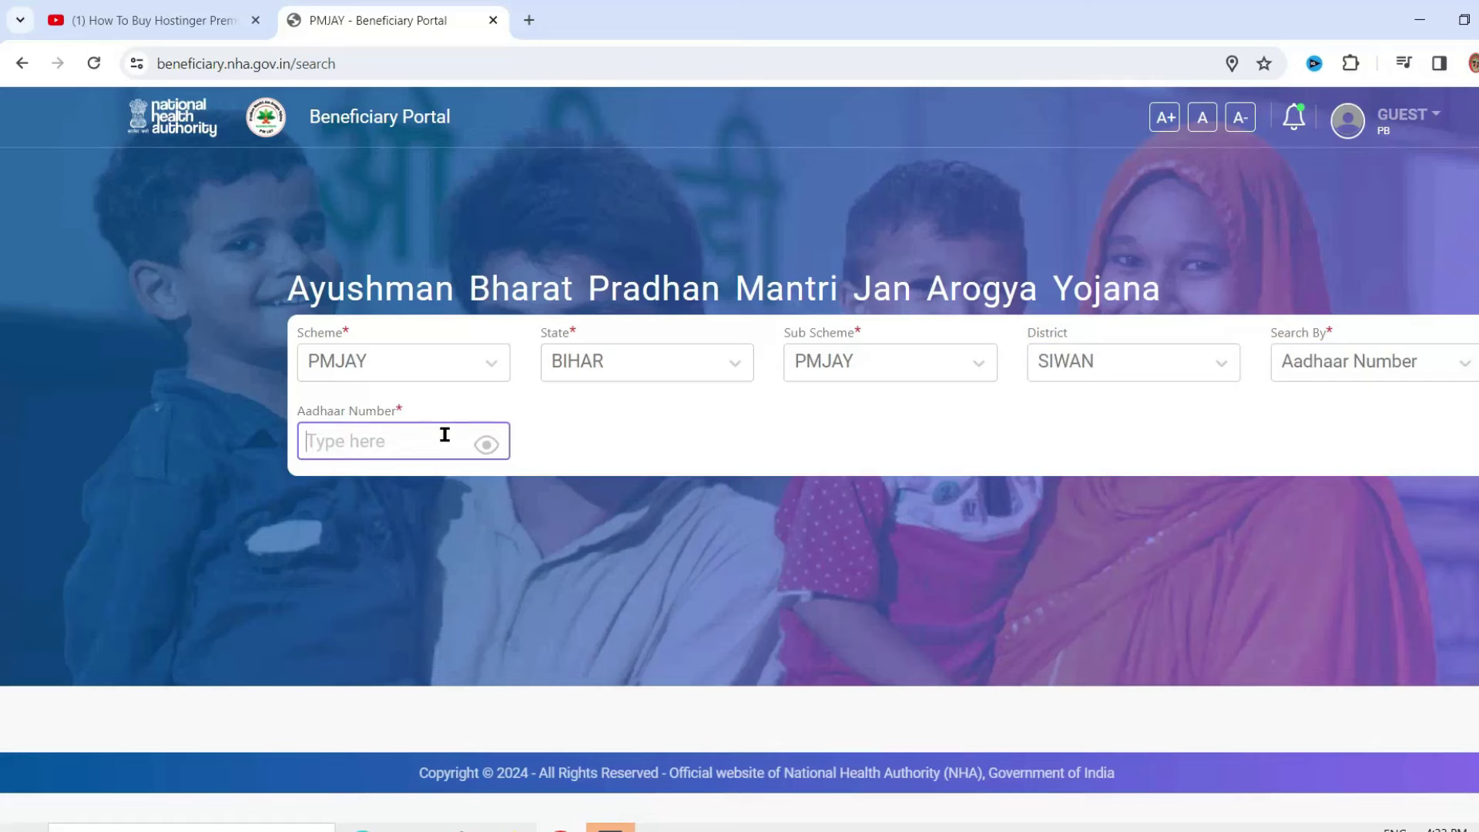
key(ctrl+v)
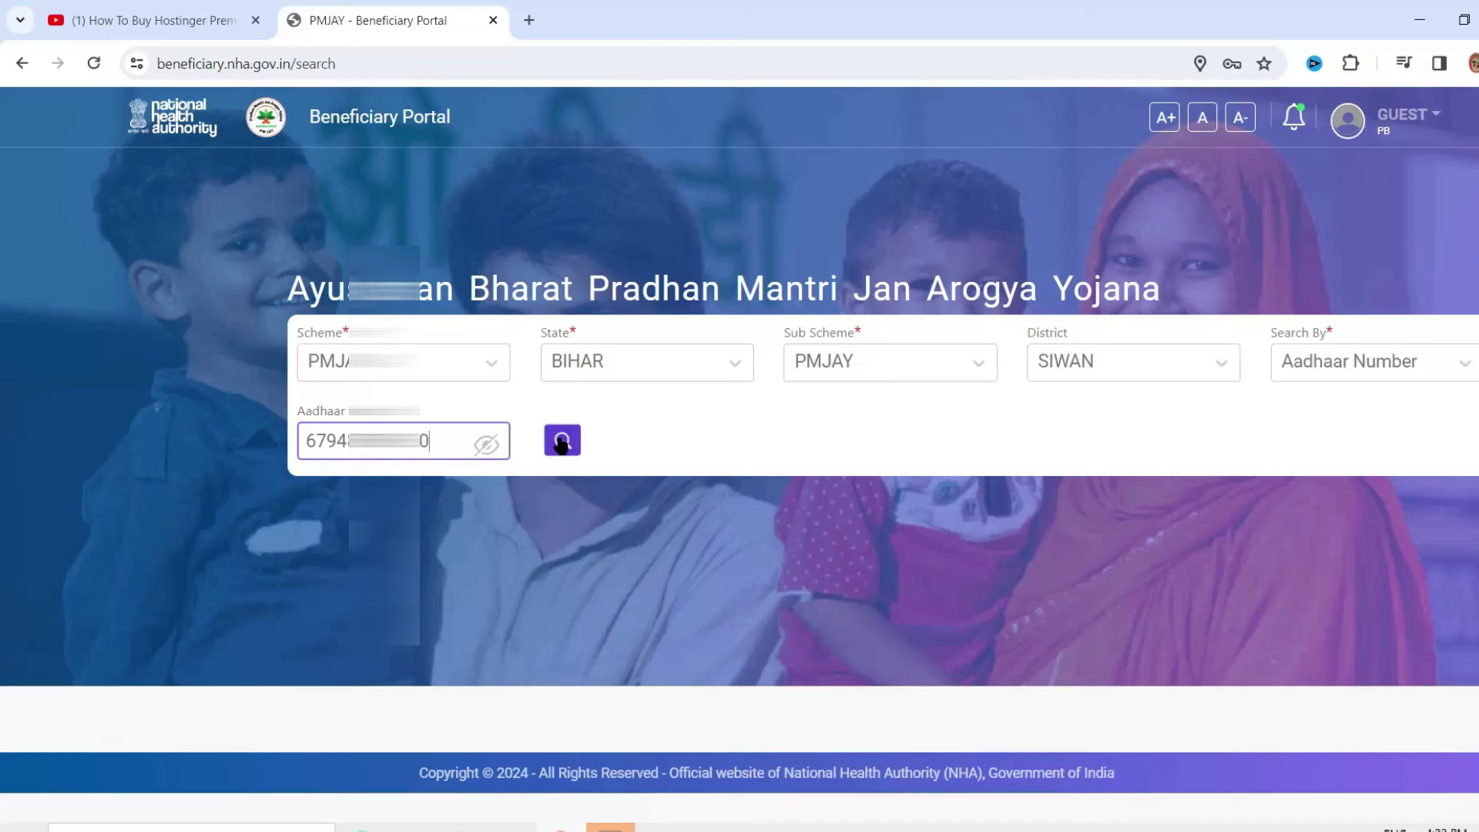
- Run the search and review the seven members' eKYC statuses, noting row 4 is Identified
click(562, 440)
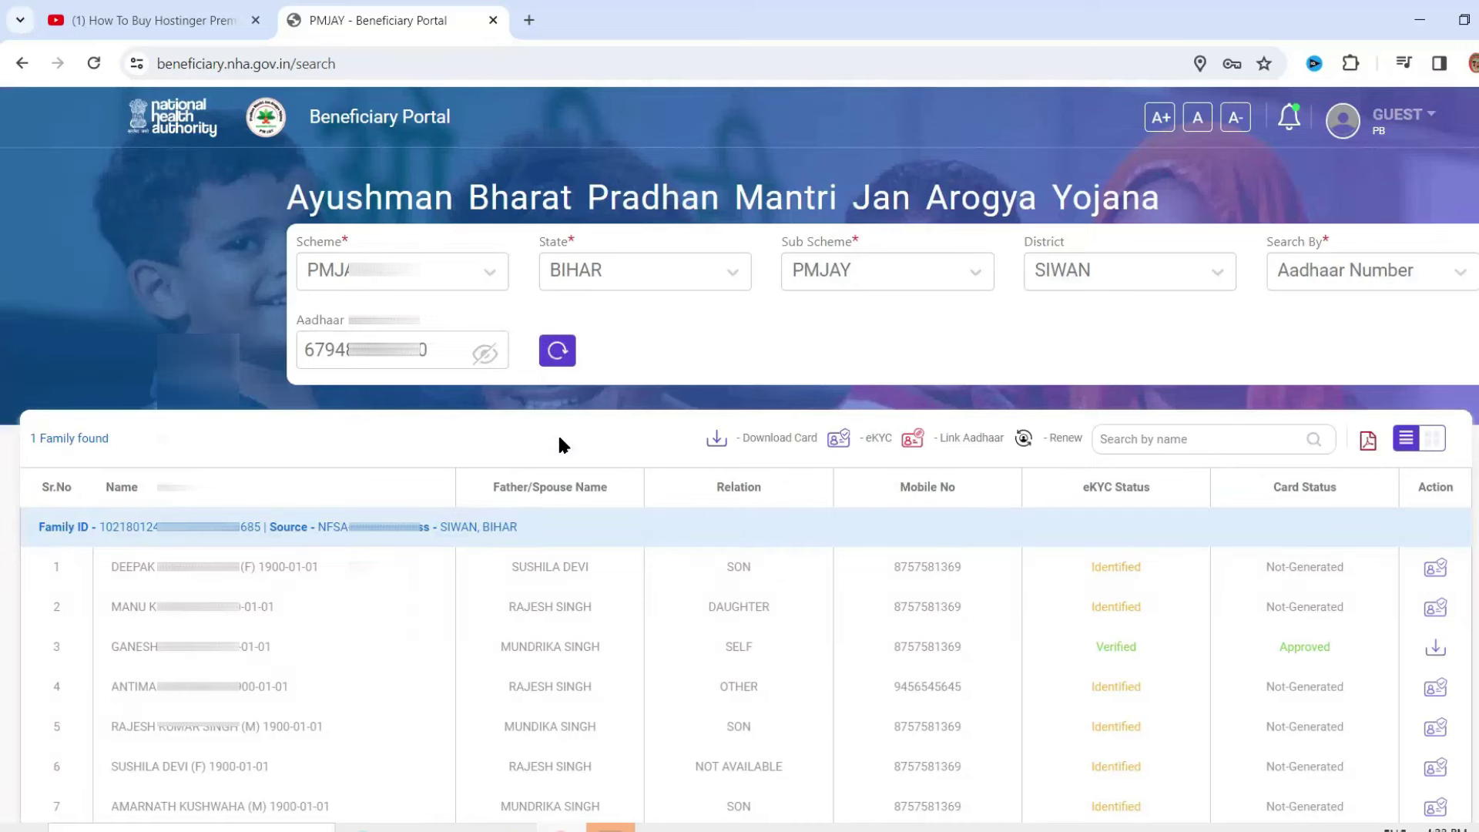
scroll(293, 608, down, 1)
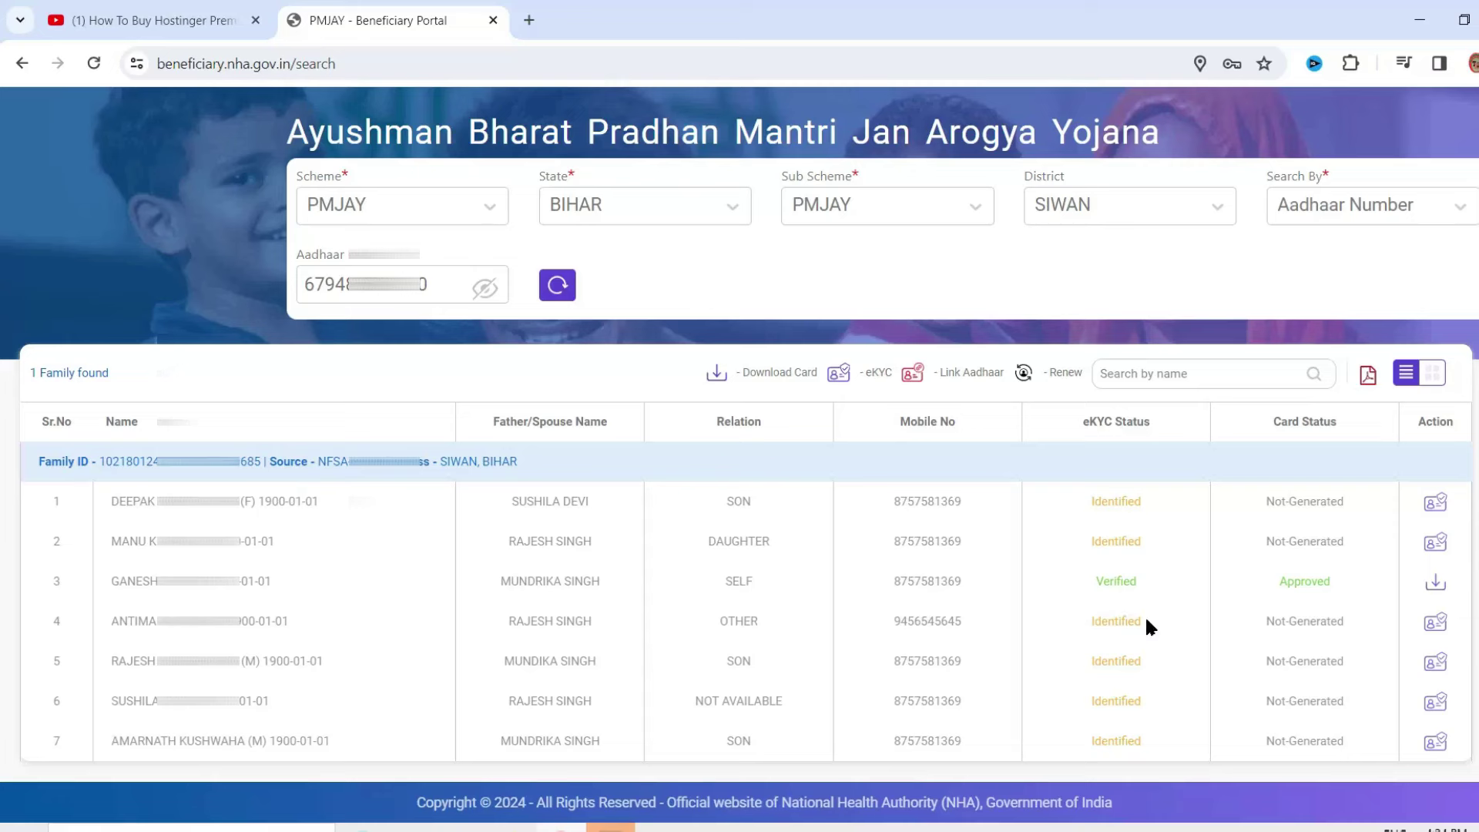
double_click(1089, 619)
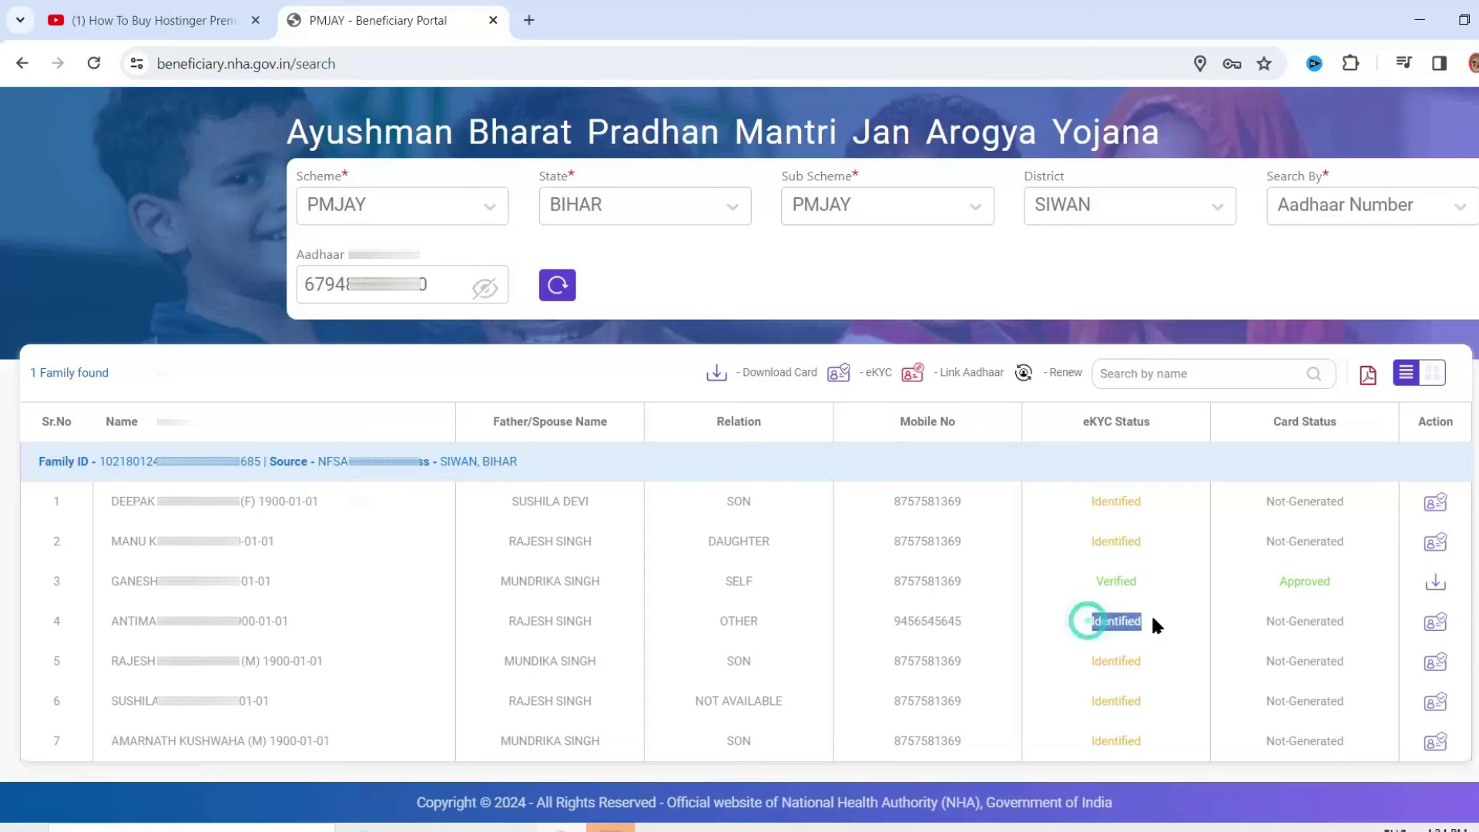
click(1104, 631)
- Start eKYC for the fourth member, verify the Aadhaar, and allow ABHA consent
click(1435, 622)
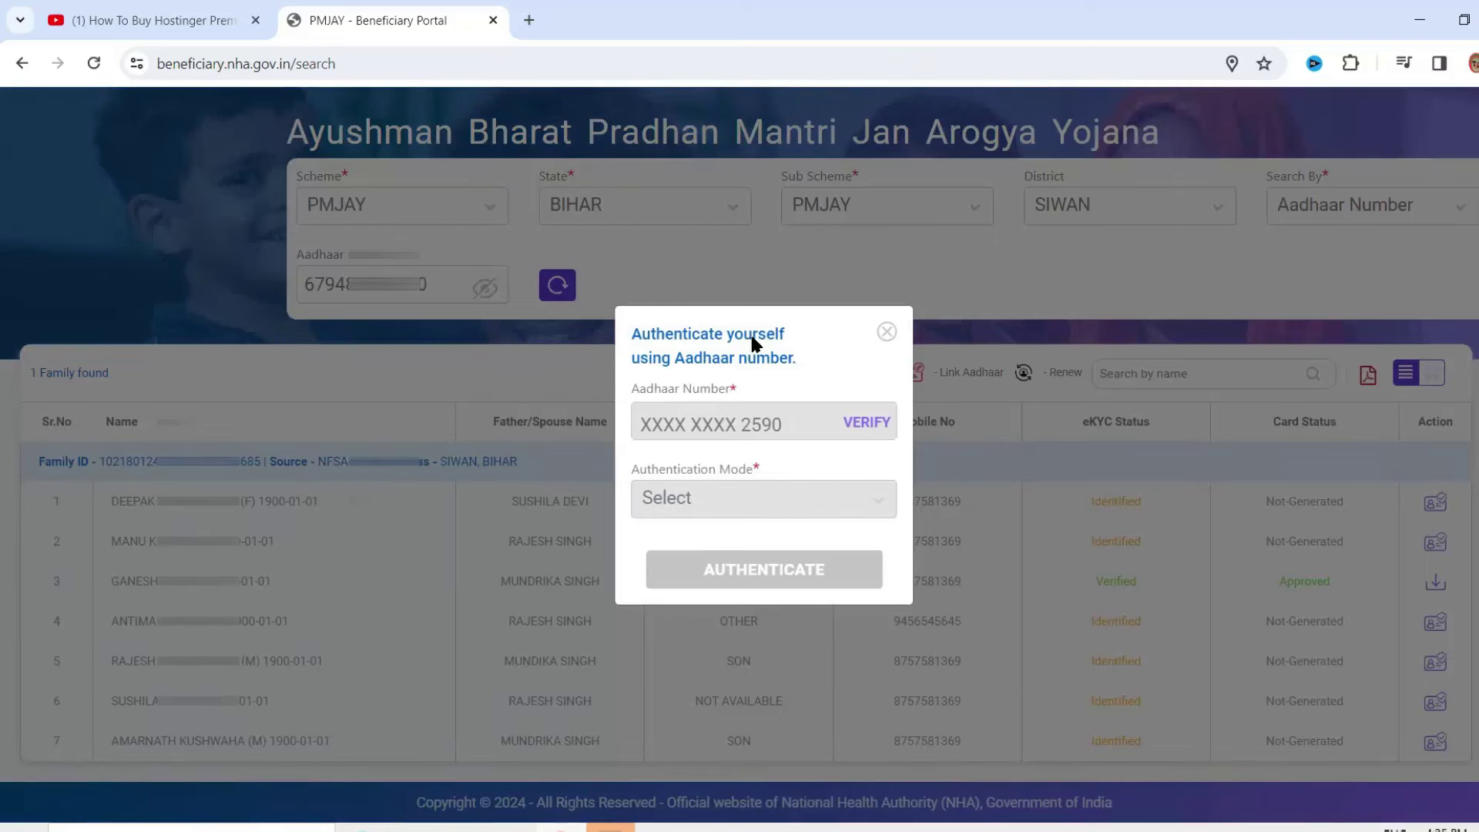
click(863, 428)
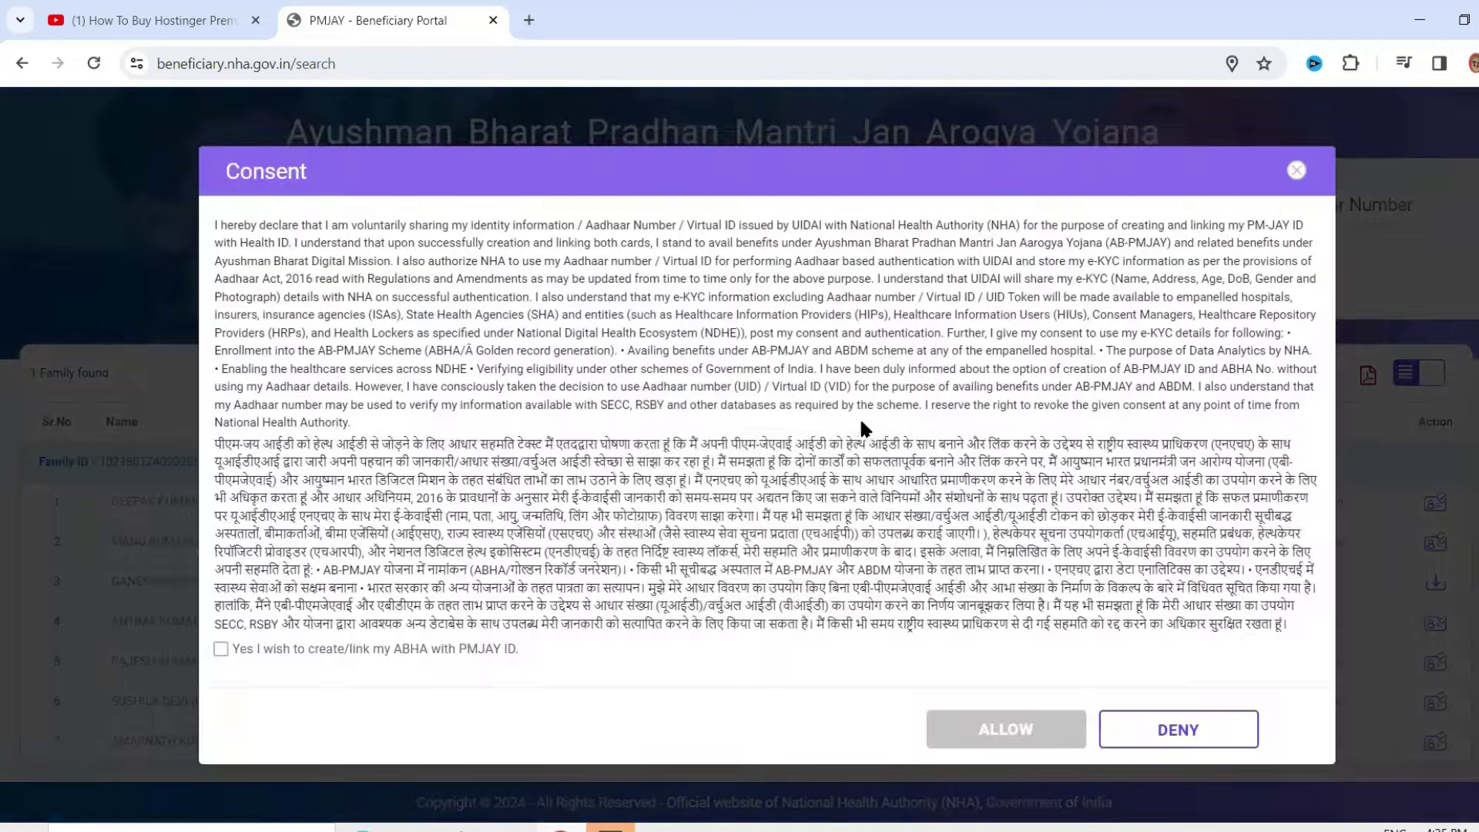
click(221, 650)
click(982, 732)
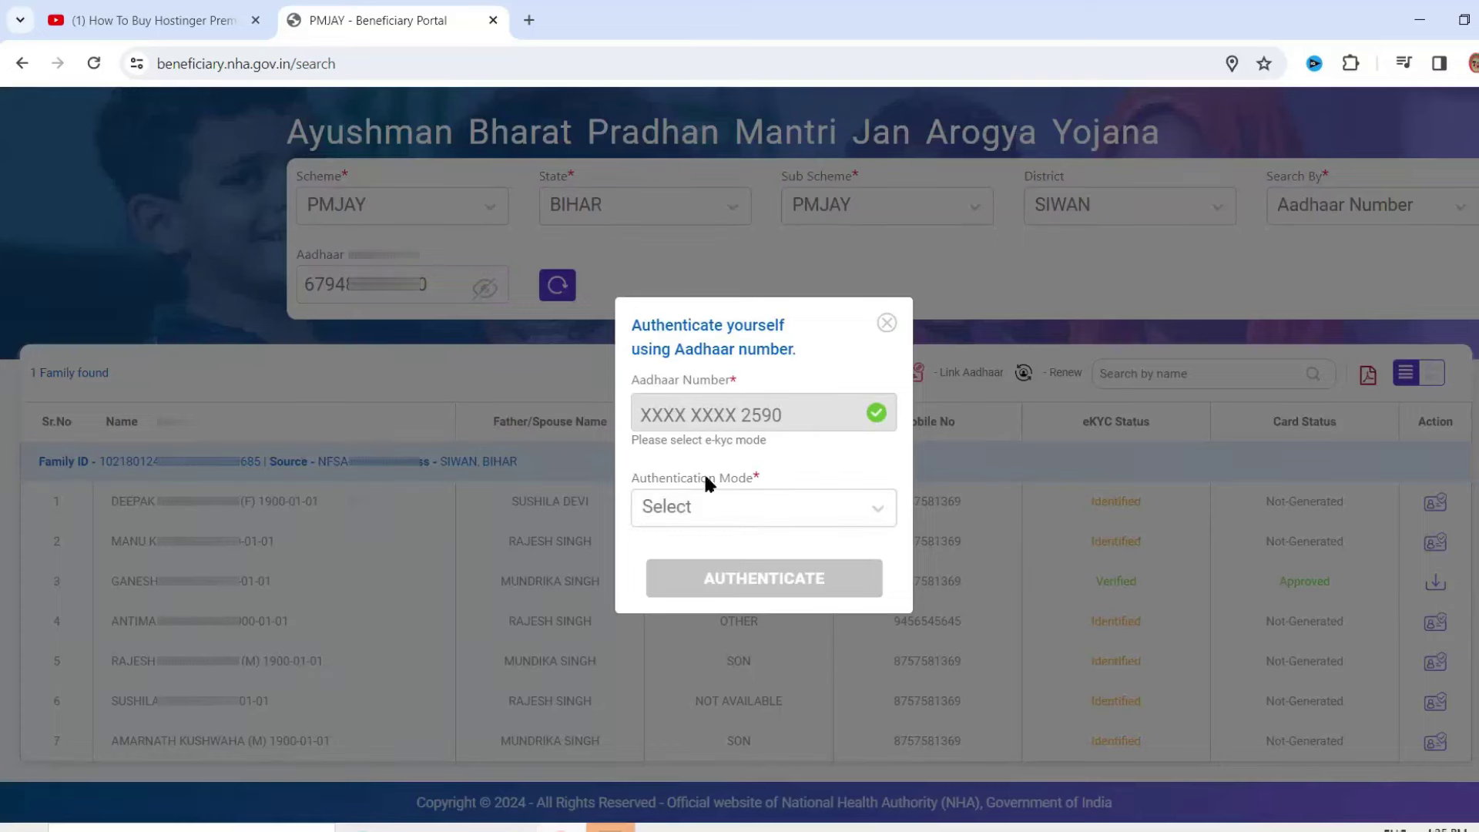
- Set the authentication mode to Aadhaar OTP, keeping the login type as beneficiary
click(729, 510)
click(729, 557)
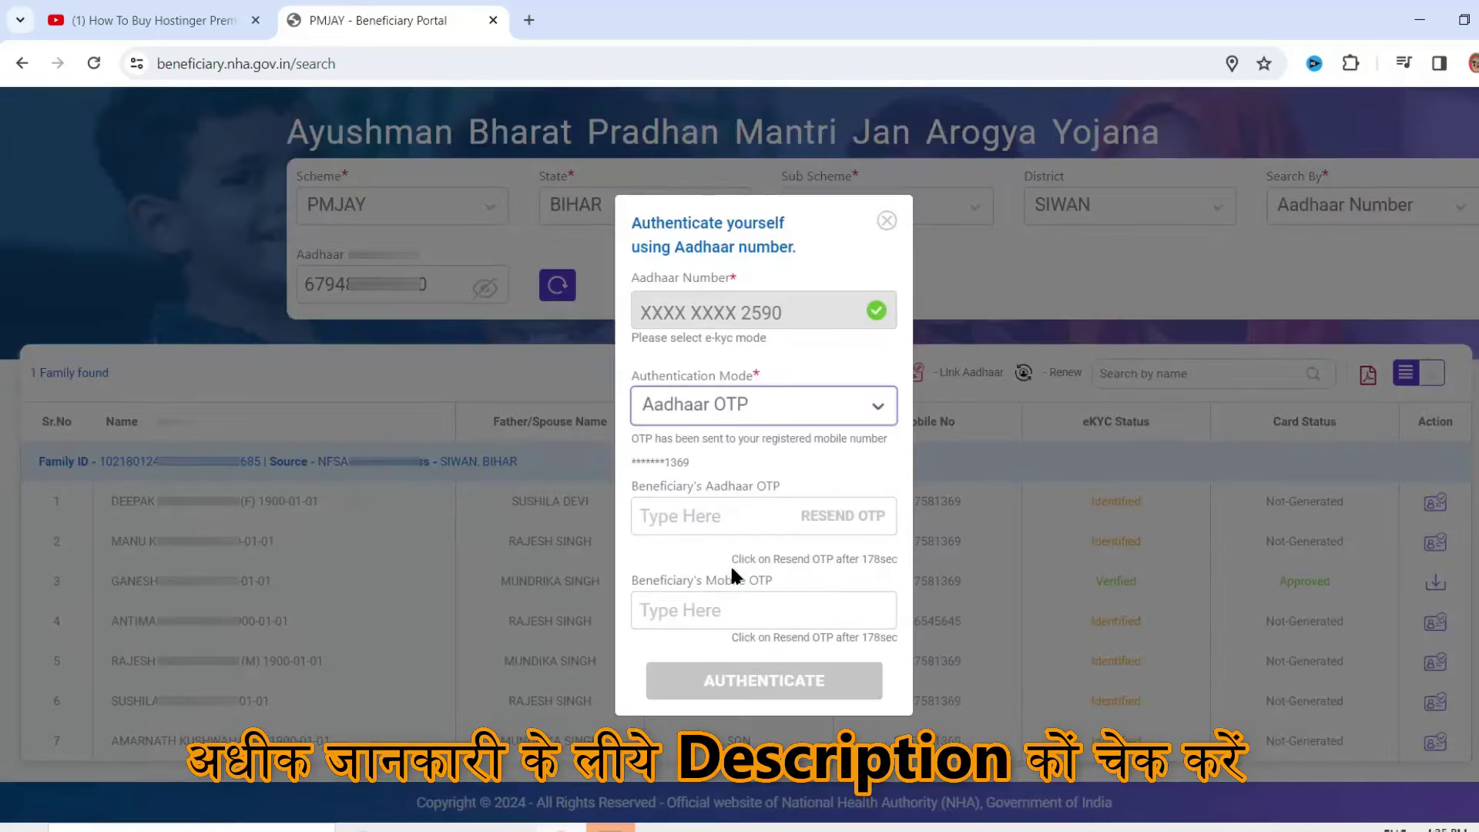
click(654, 515)
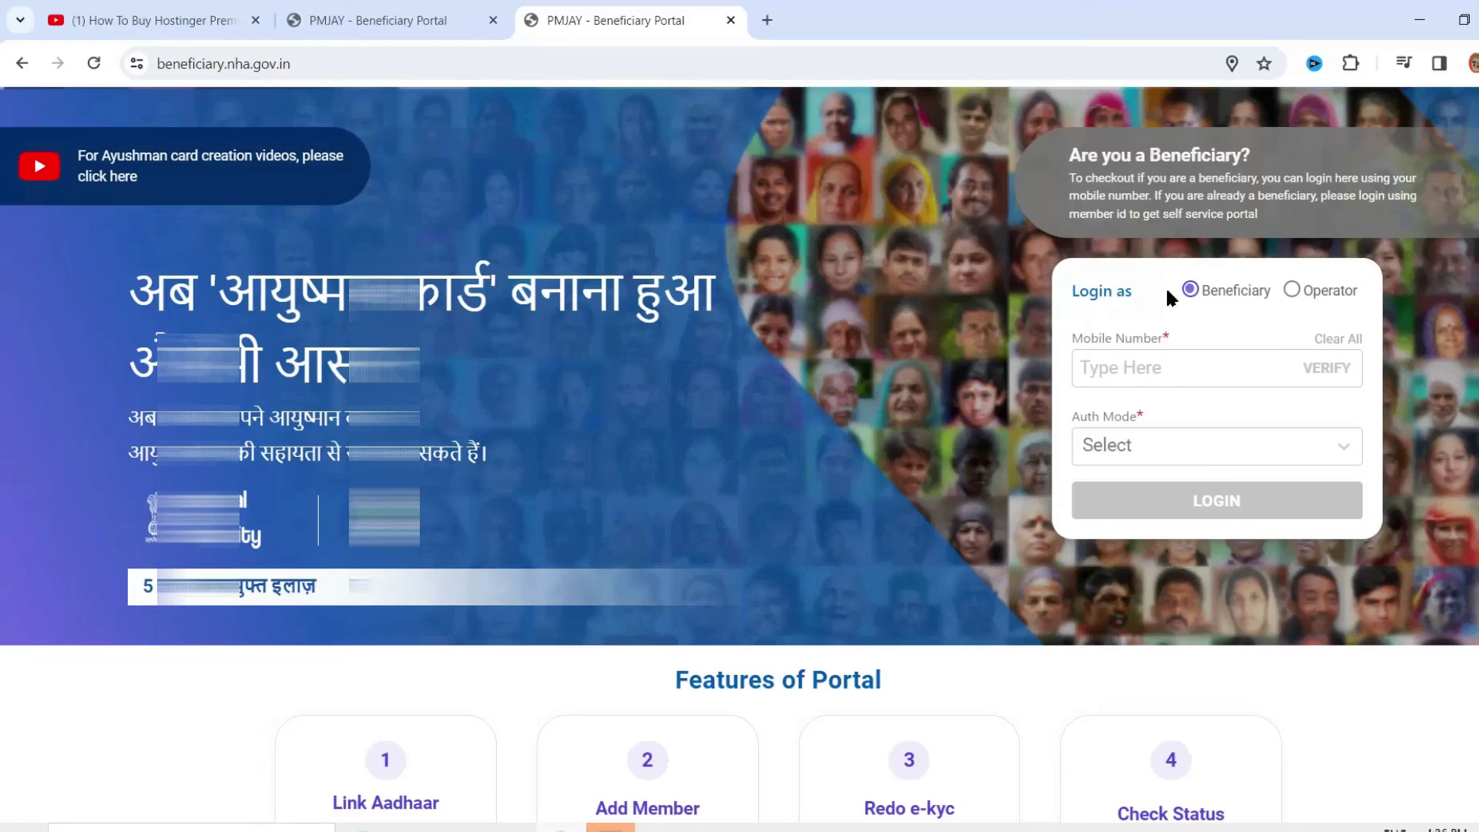
click(1291, 273)
click(1187, 271)
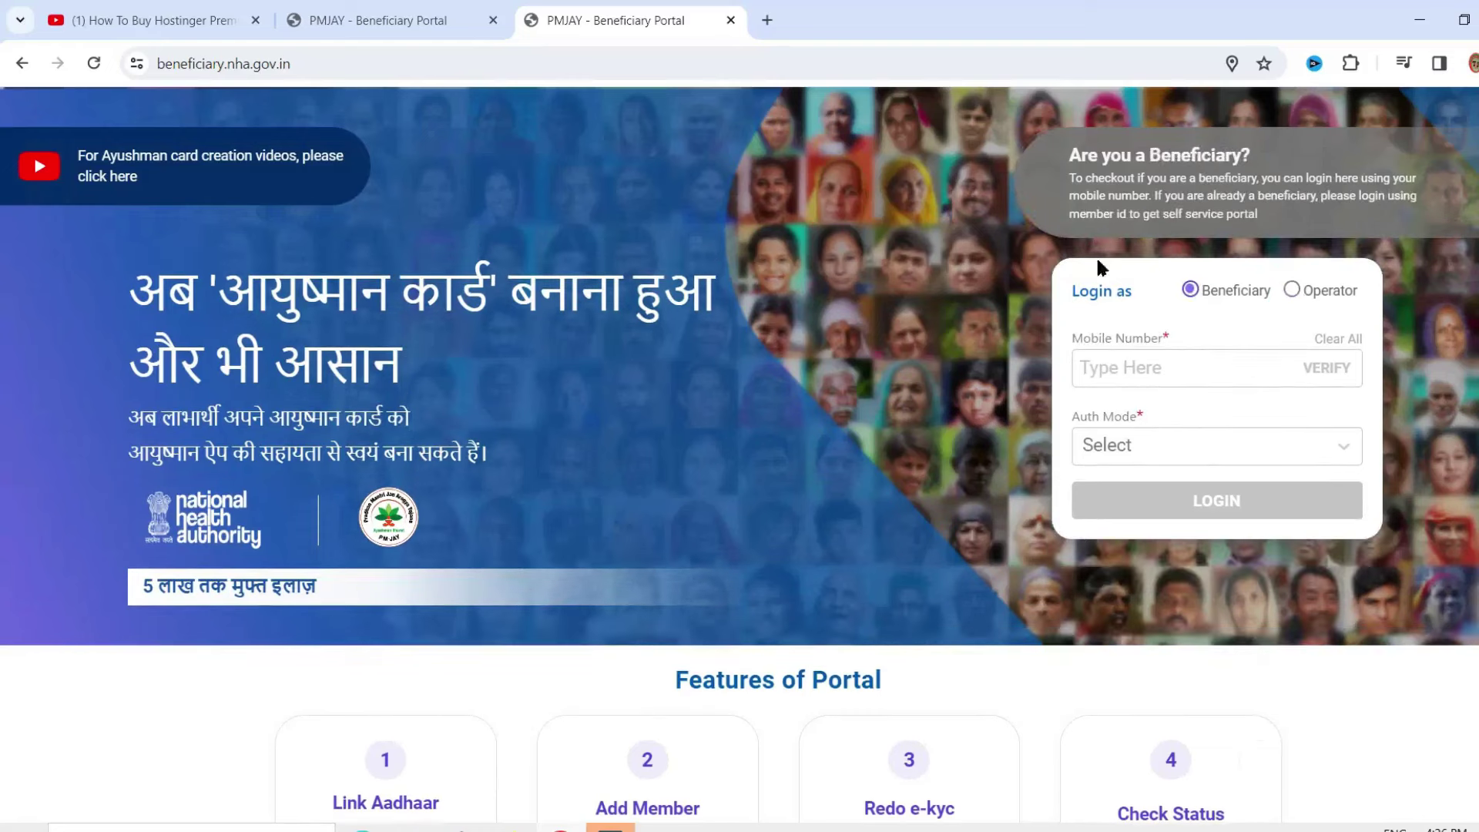
click(1139, 357)
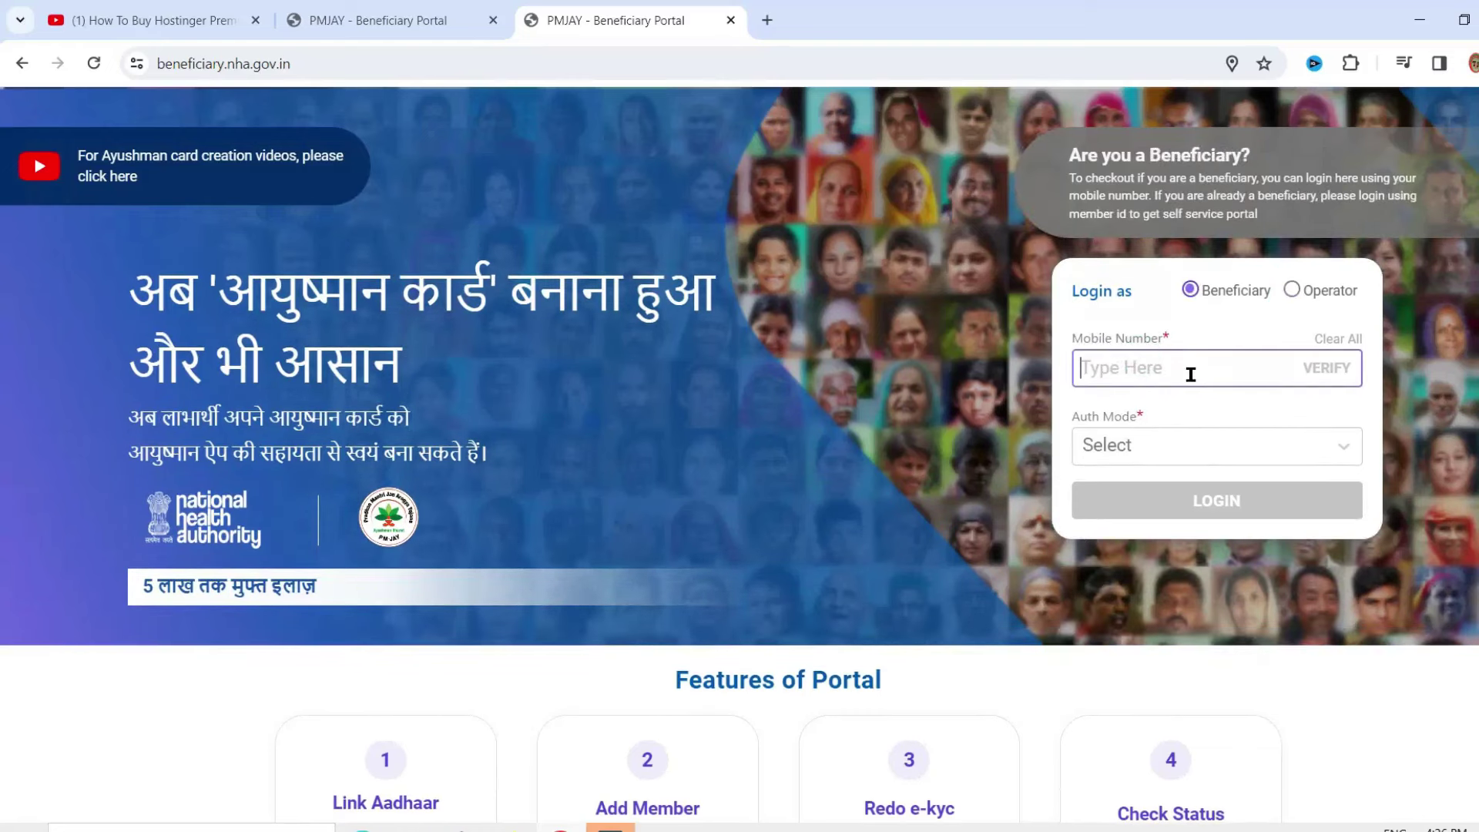
click(368, 22)
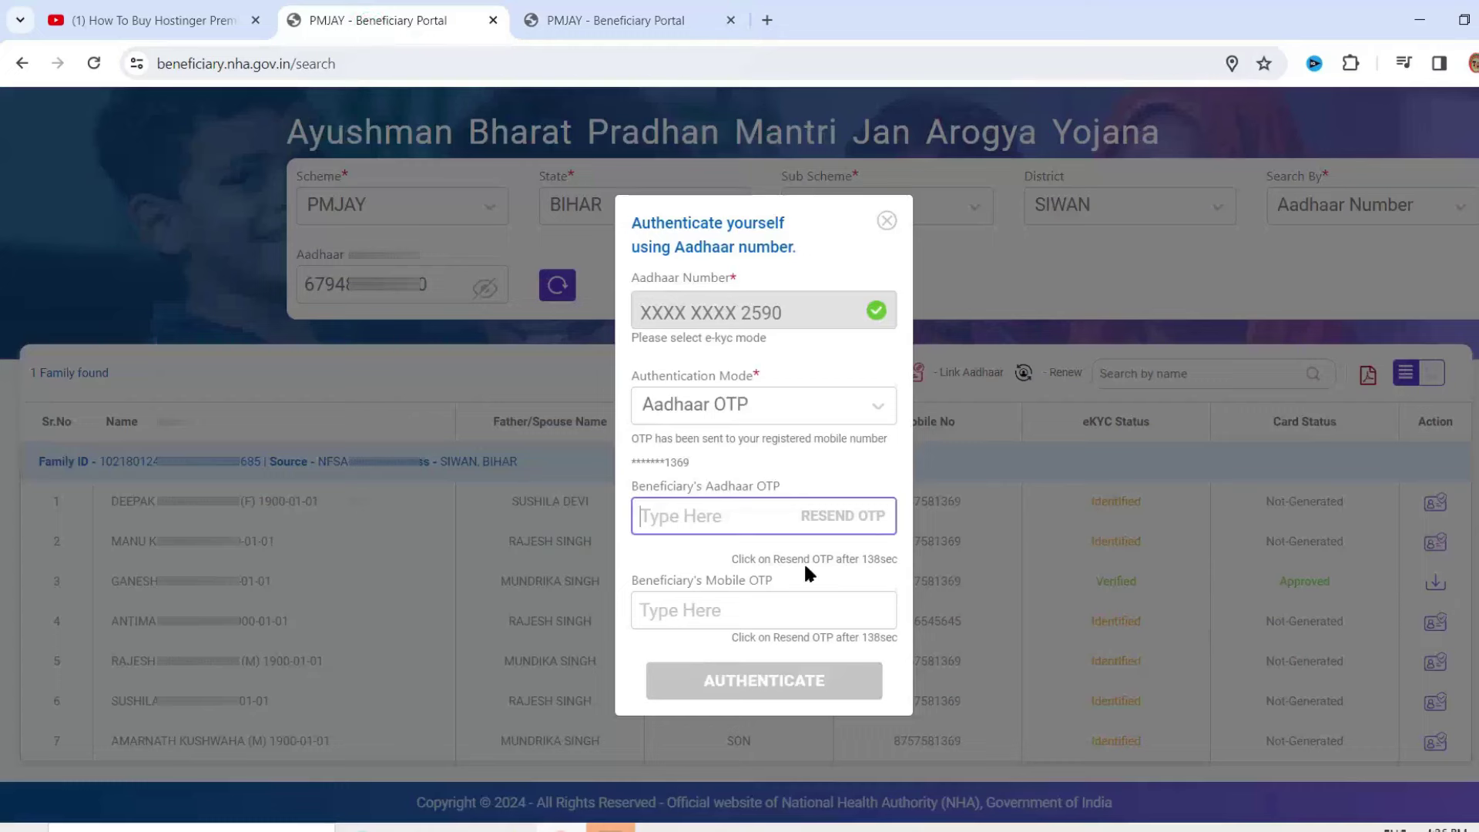
- Enter the Aadhaar and mobile OTPs, resending and correcting the mobile OTP, then authenticate
click(661, 605)
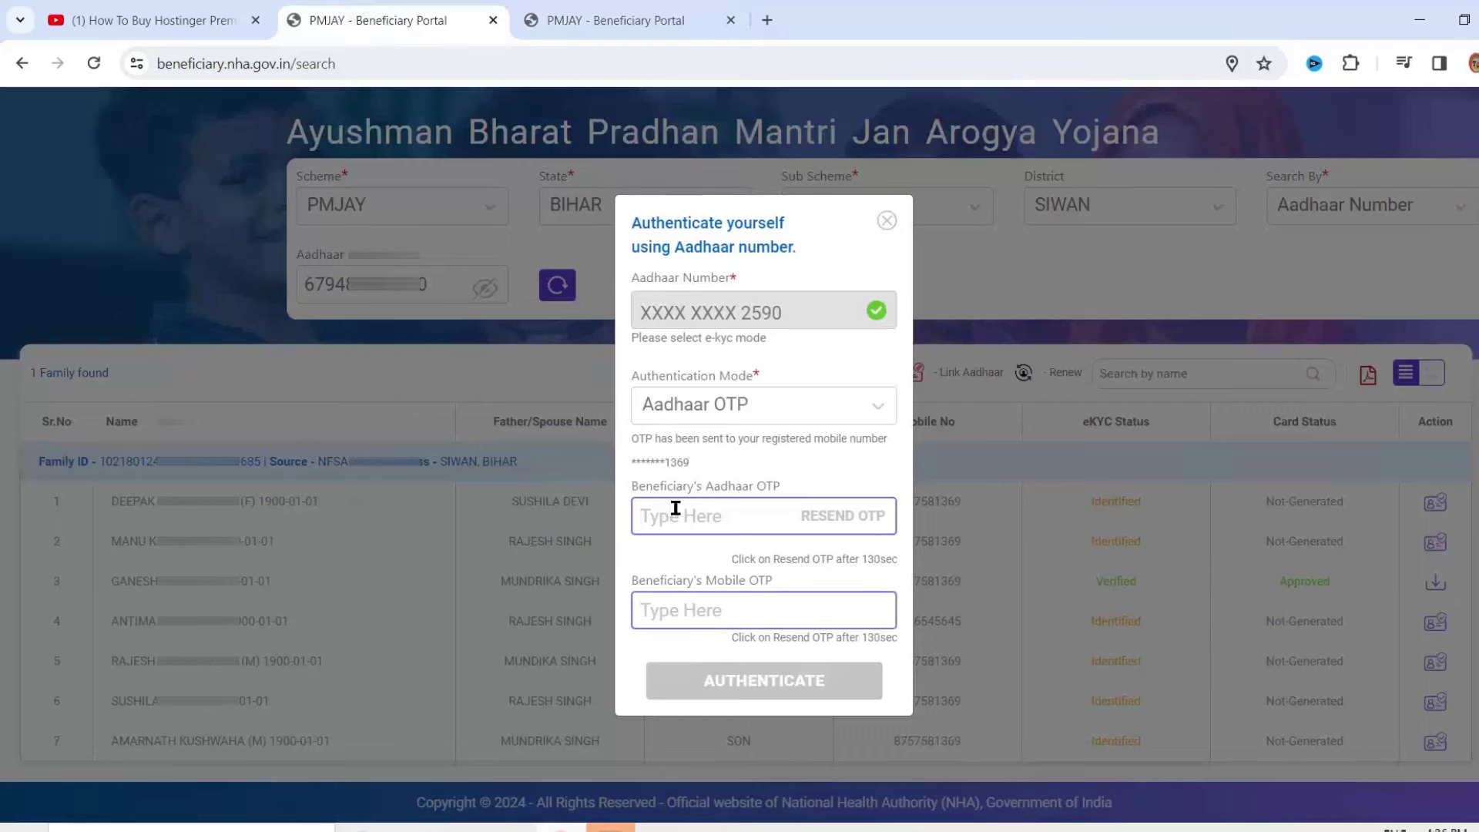
click(676, 510)
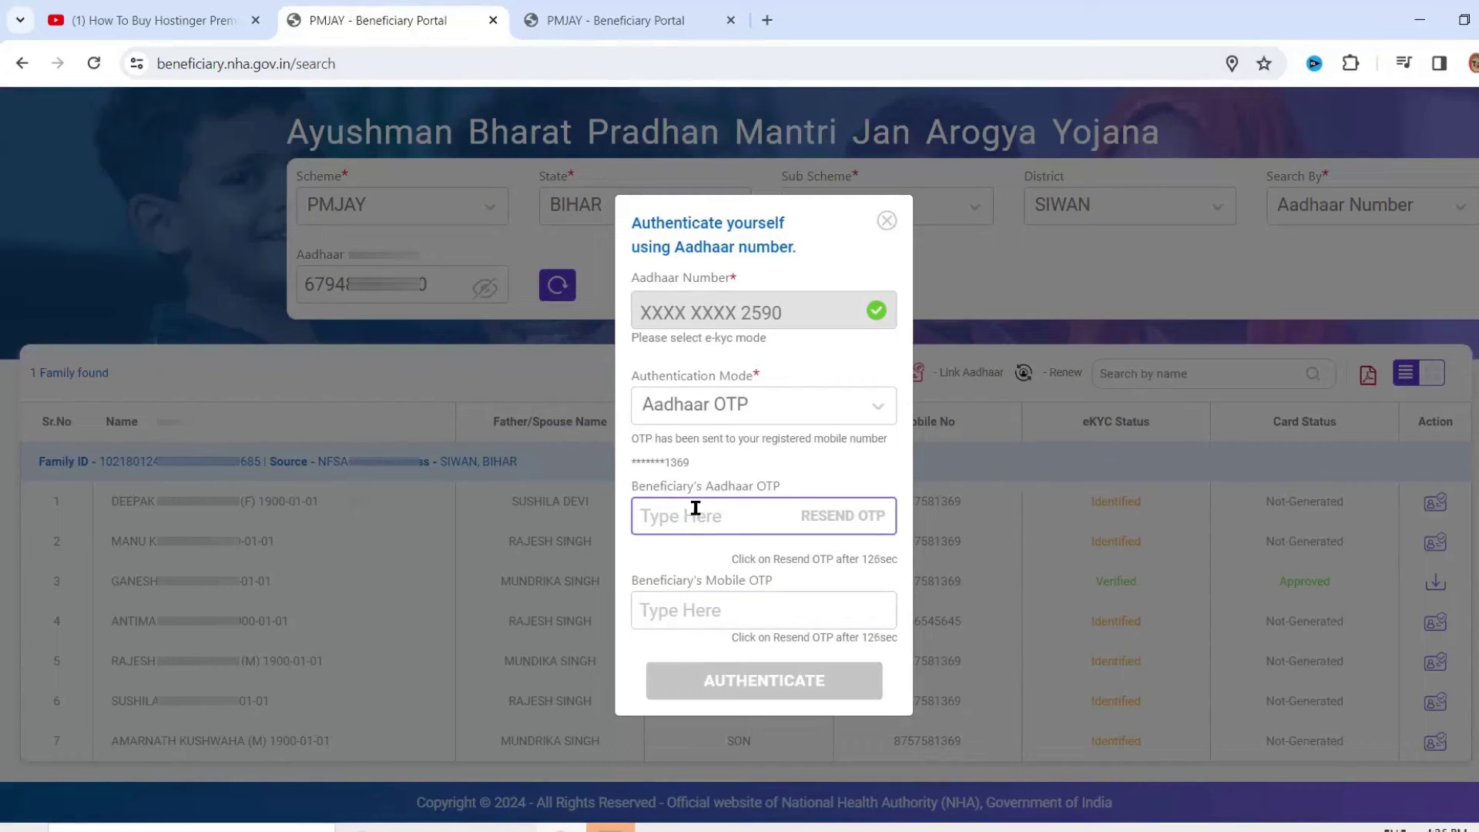
click(674, 608)
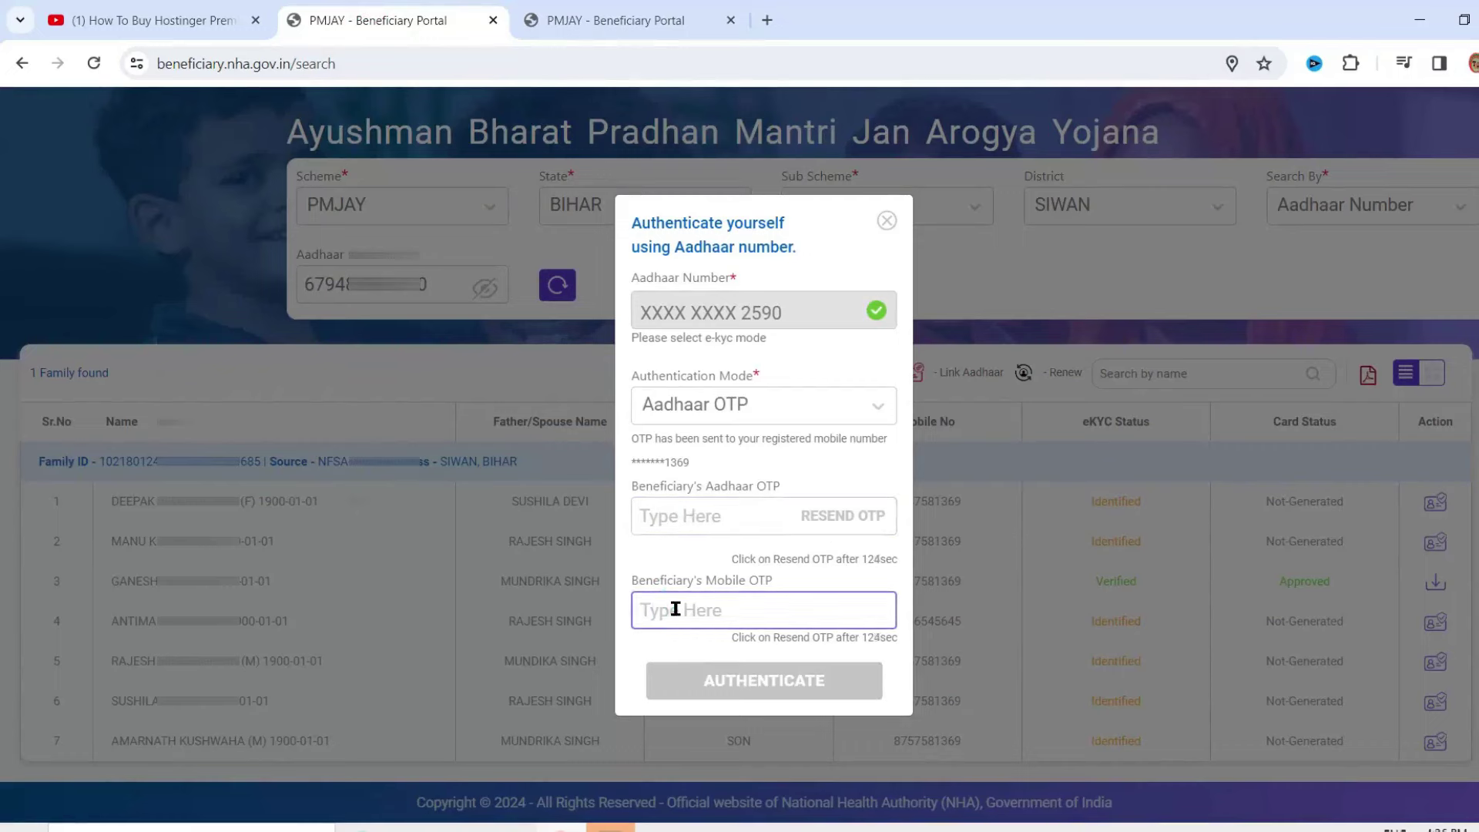
key(ctrl+v)
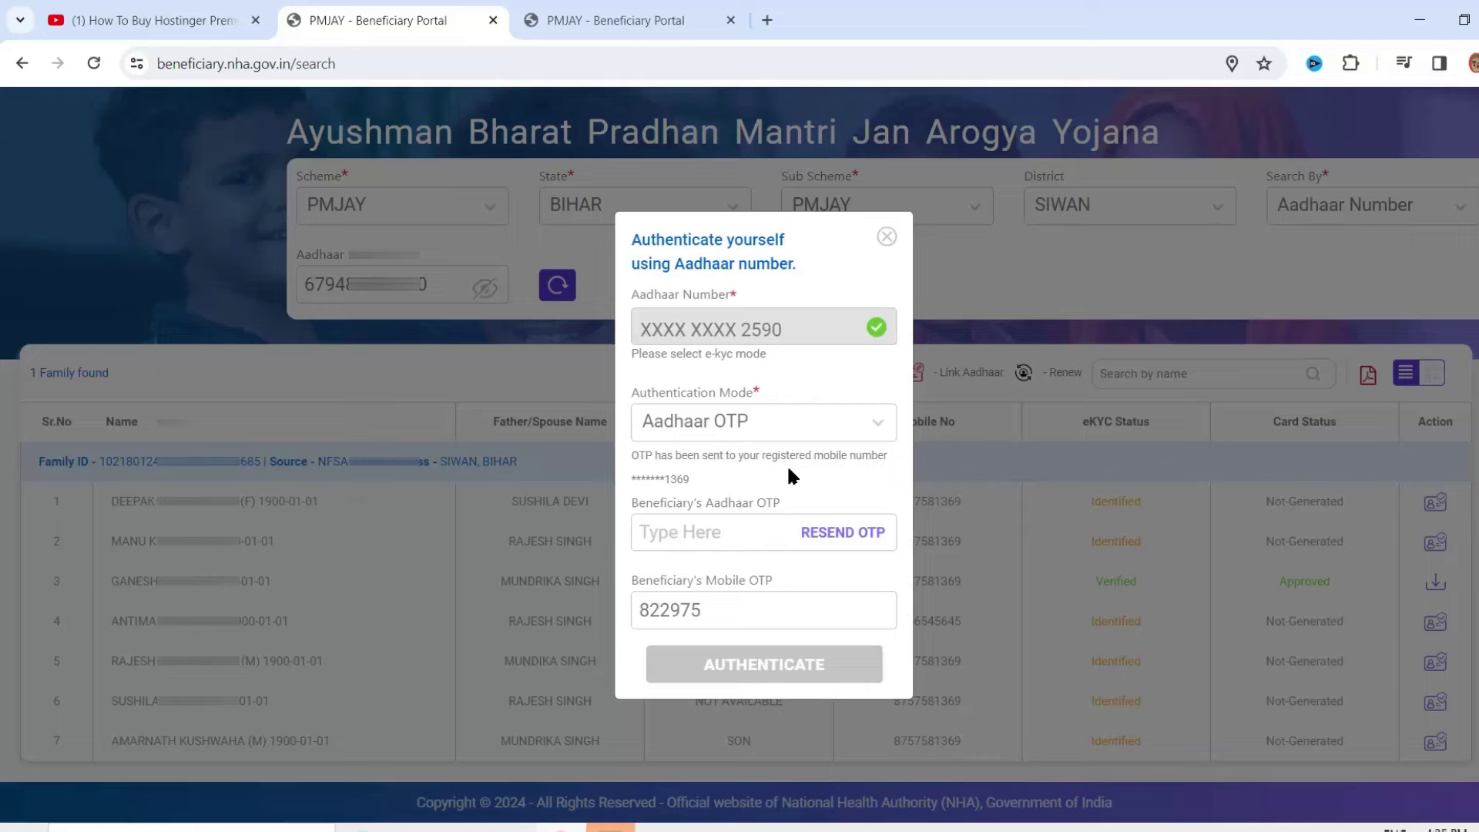
click(820, 528)
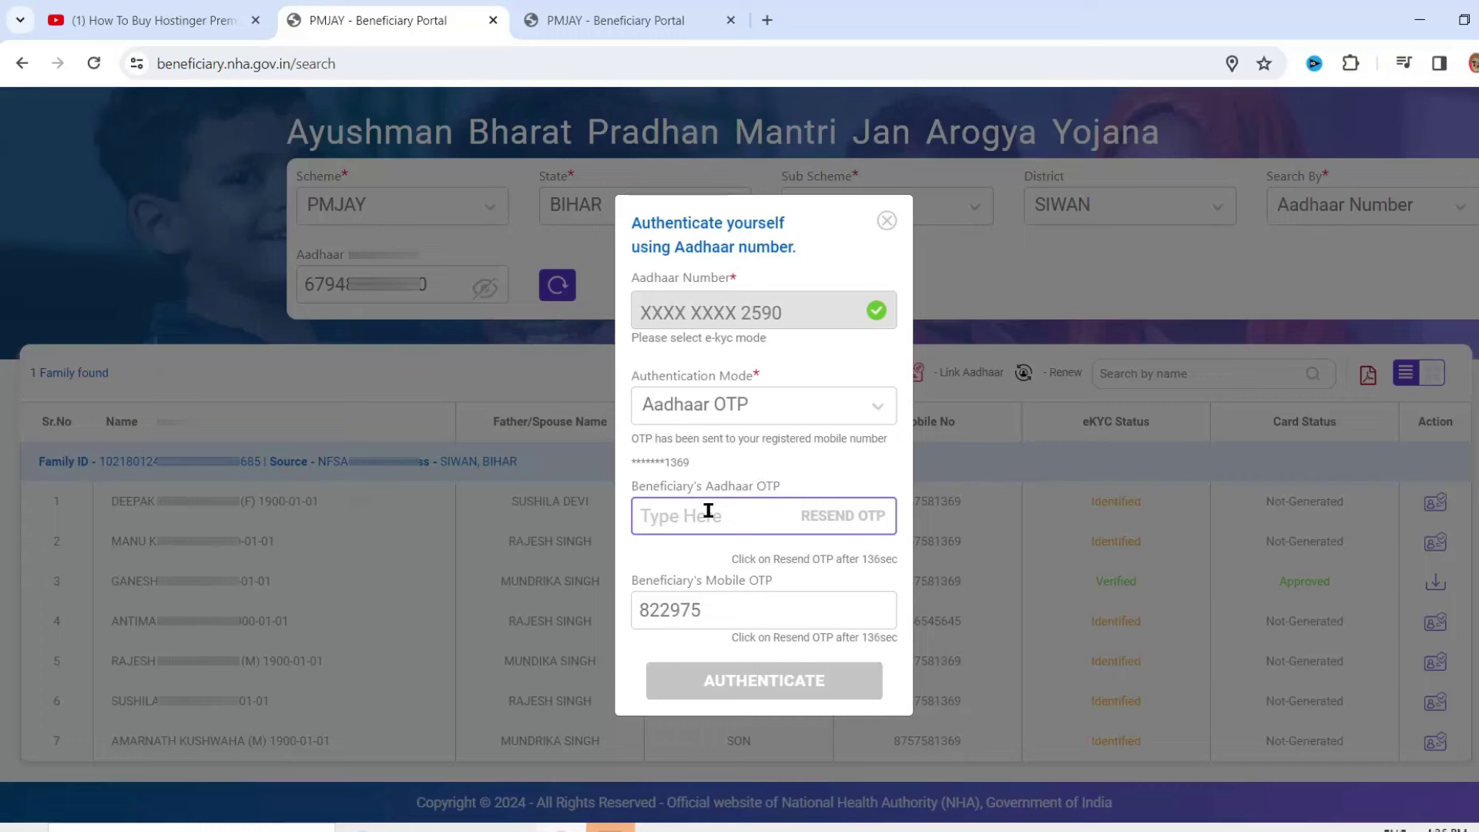
click(721, 613)
key(BackSpace)
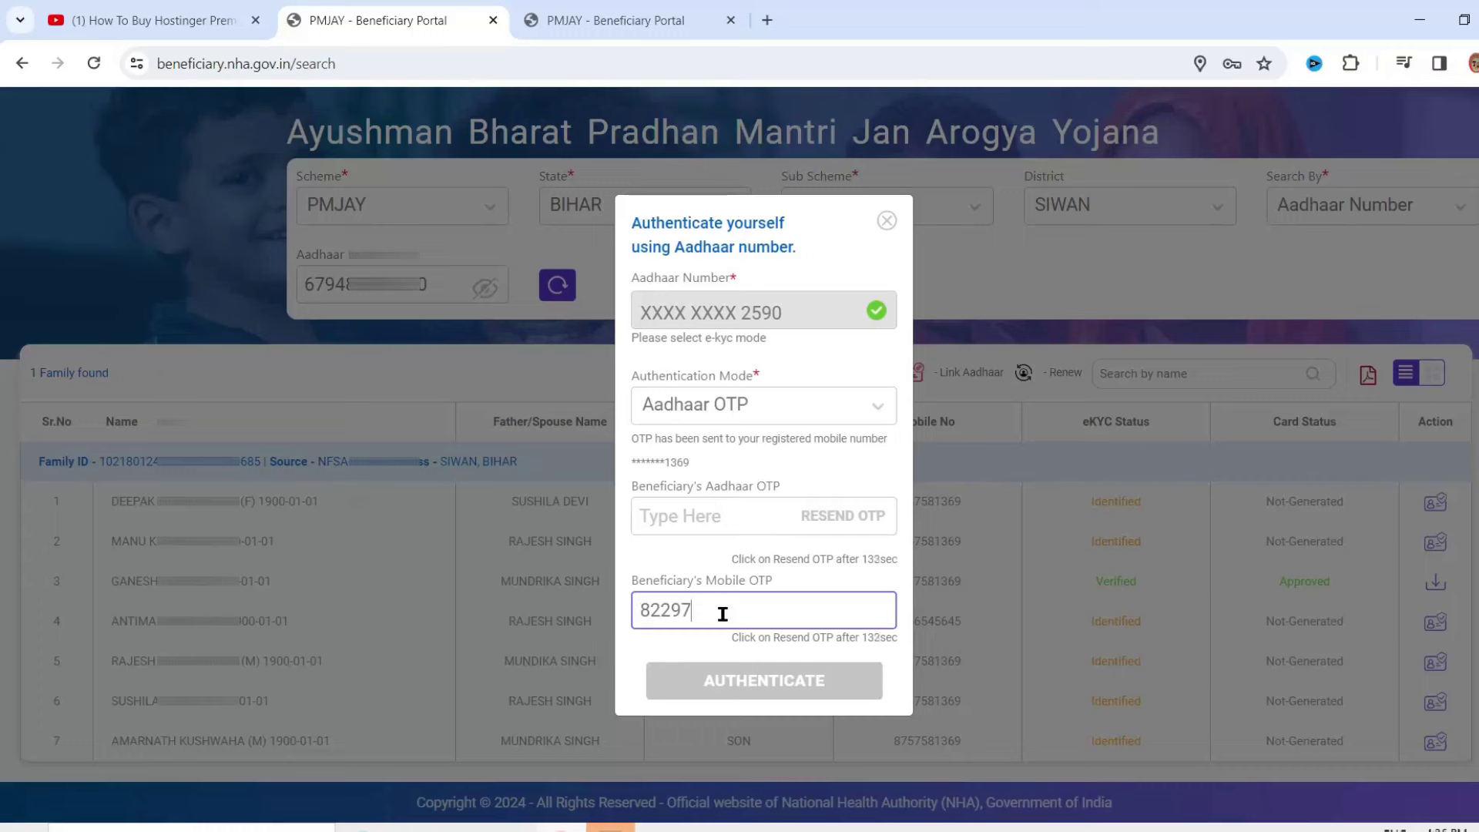
key(BackSpace)
key(BackSpace)
key(BackSpace)
key(BackSpace)
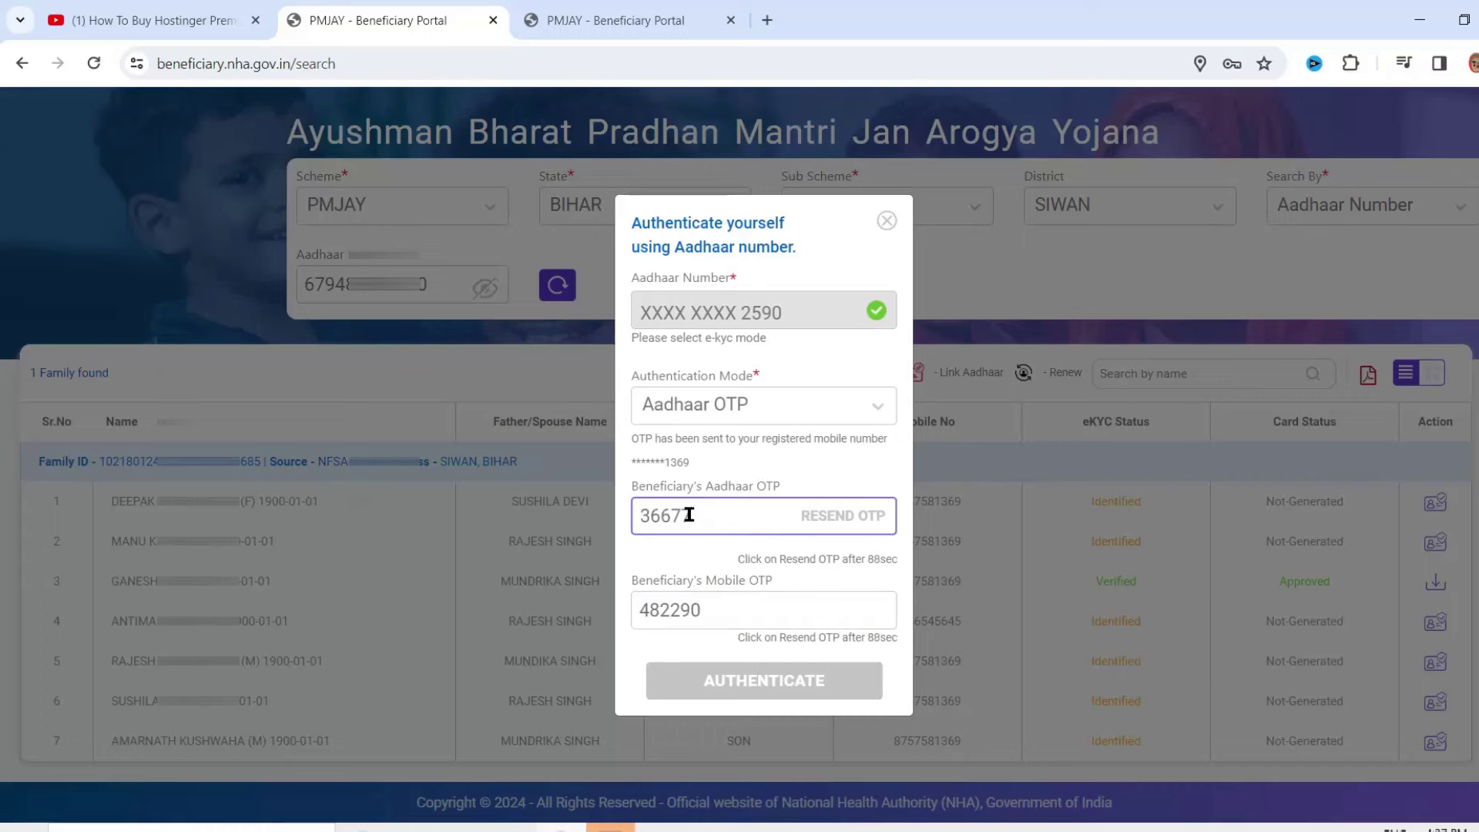
key(Return)
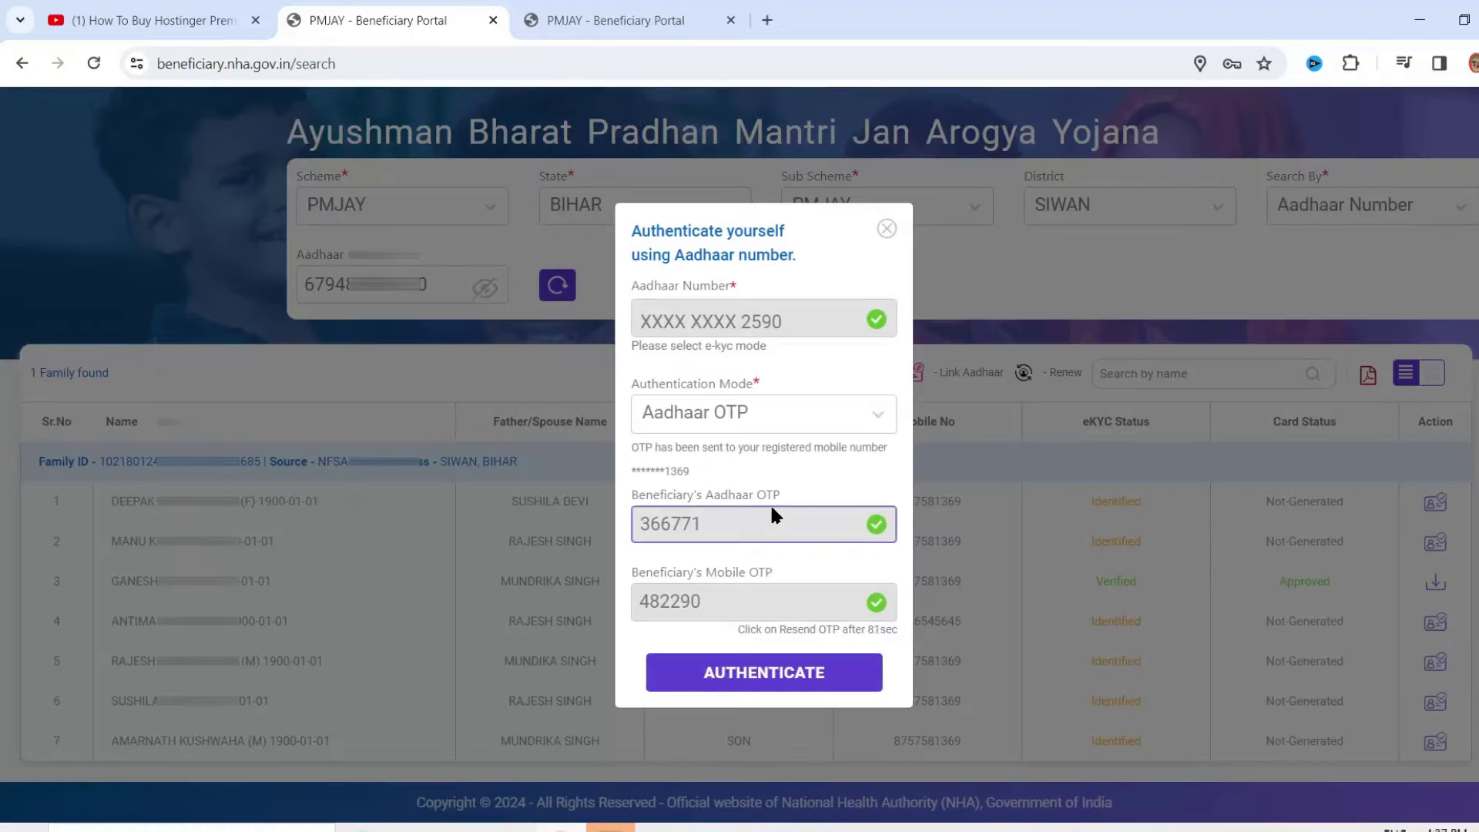
click(782, 674)
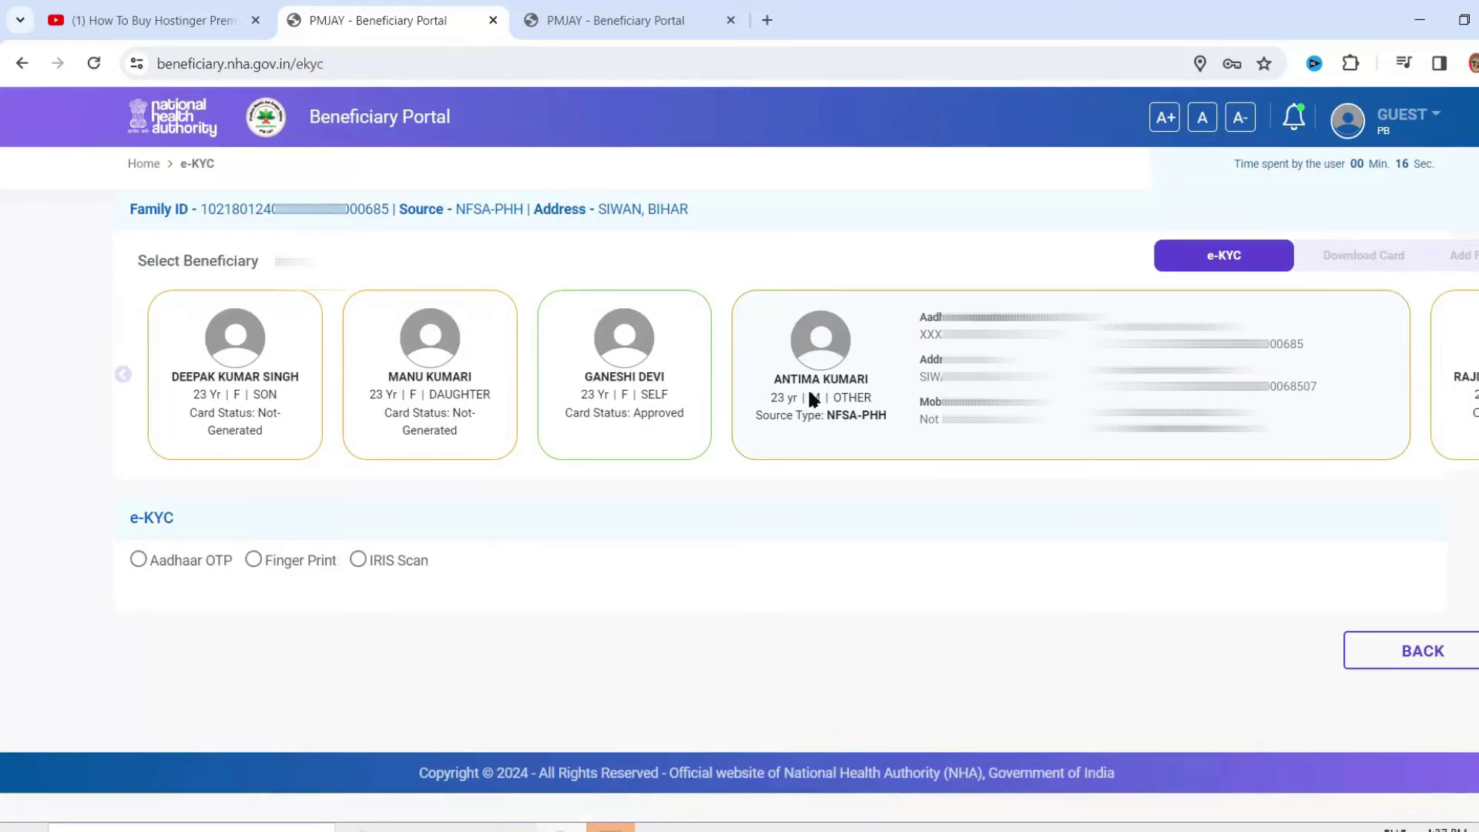
- Choose Aadhaar OTP as the e-KYC method, verify the Aadhaar and allow consent
click(138, 560)
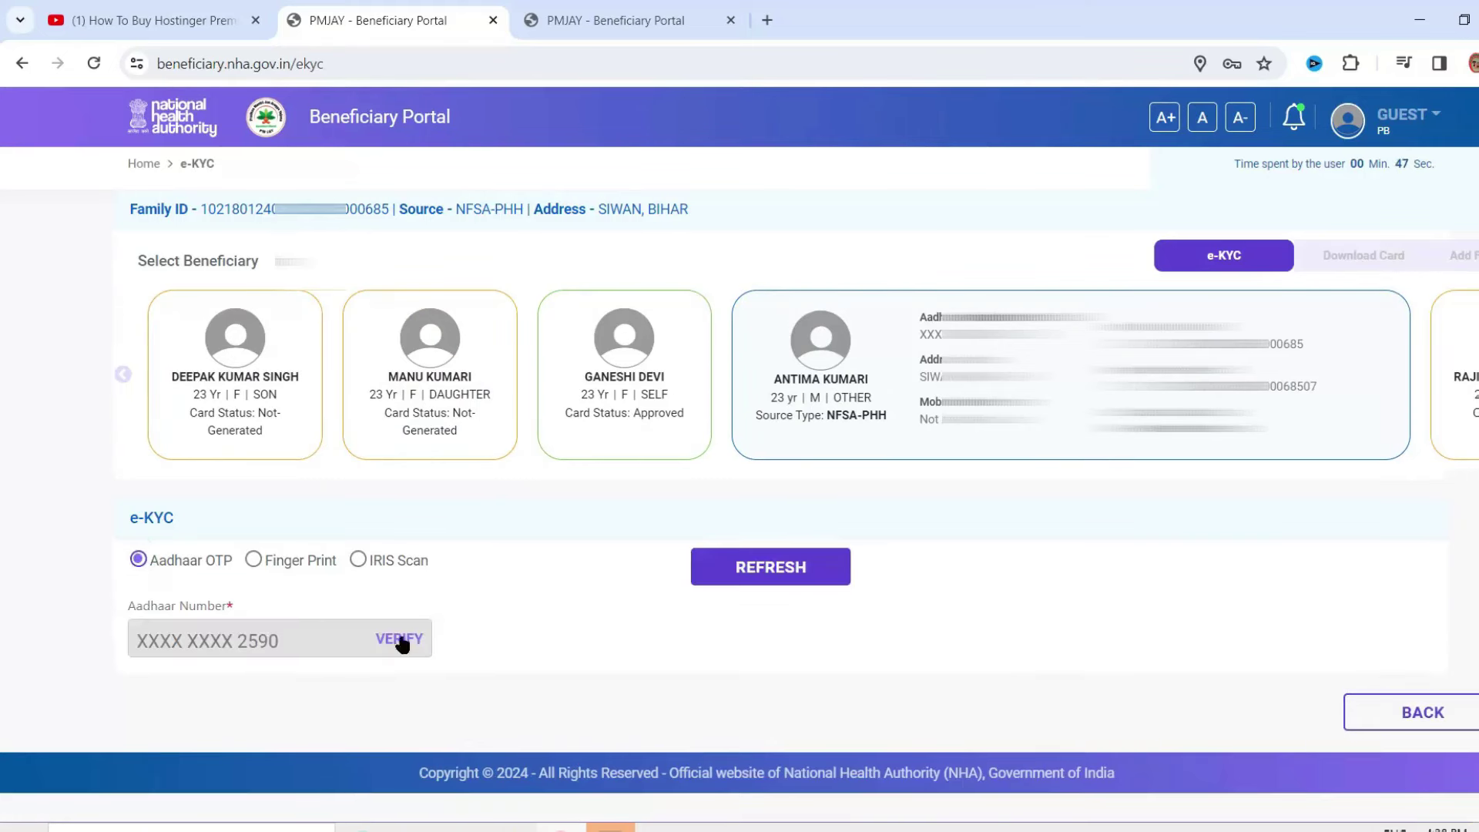
click(399, 640)
click(221, 649)
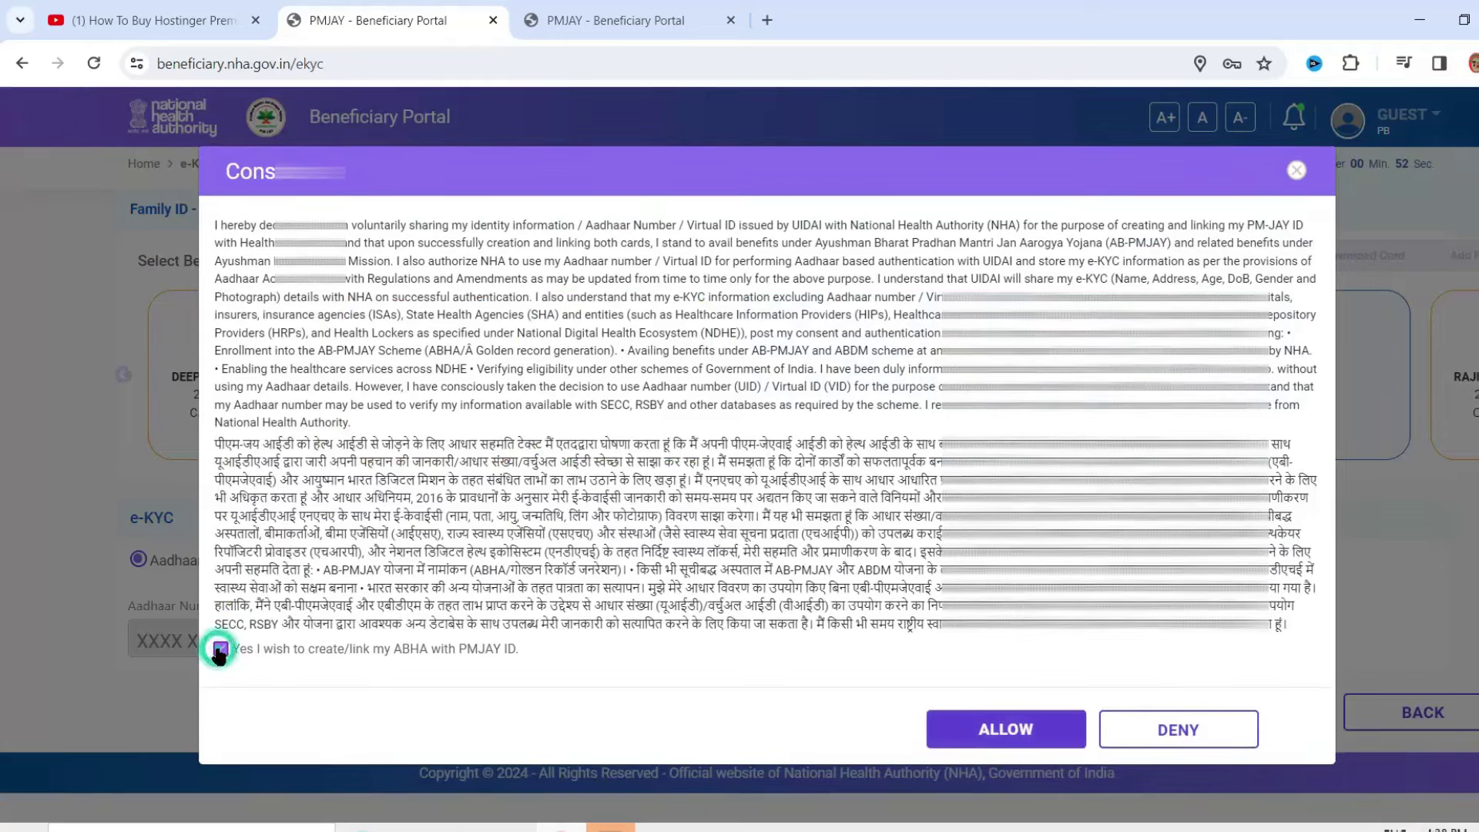
click(1001, 729)
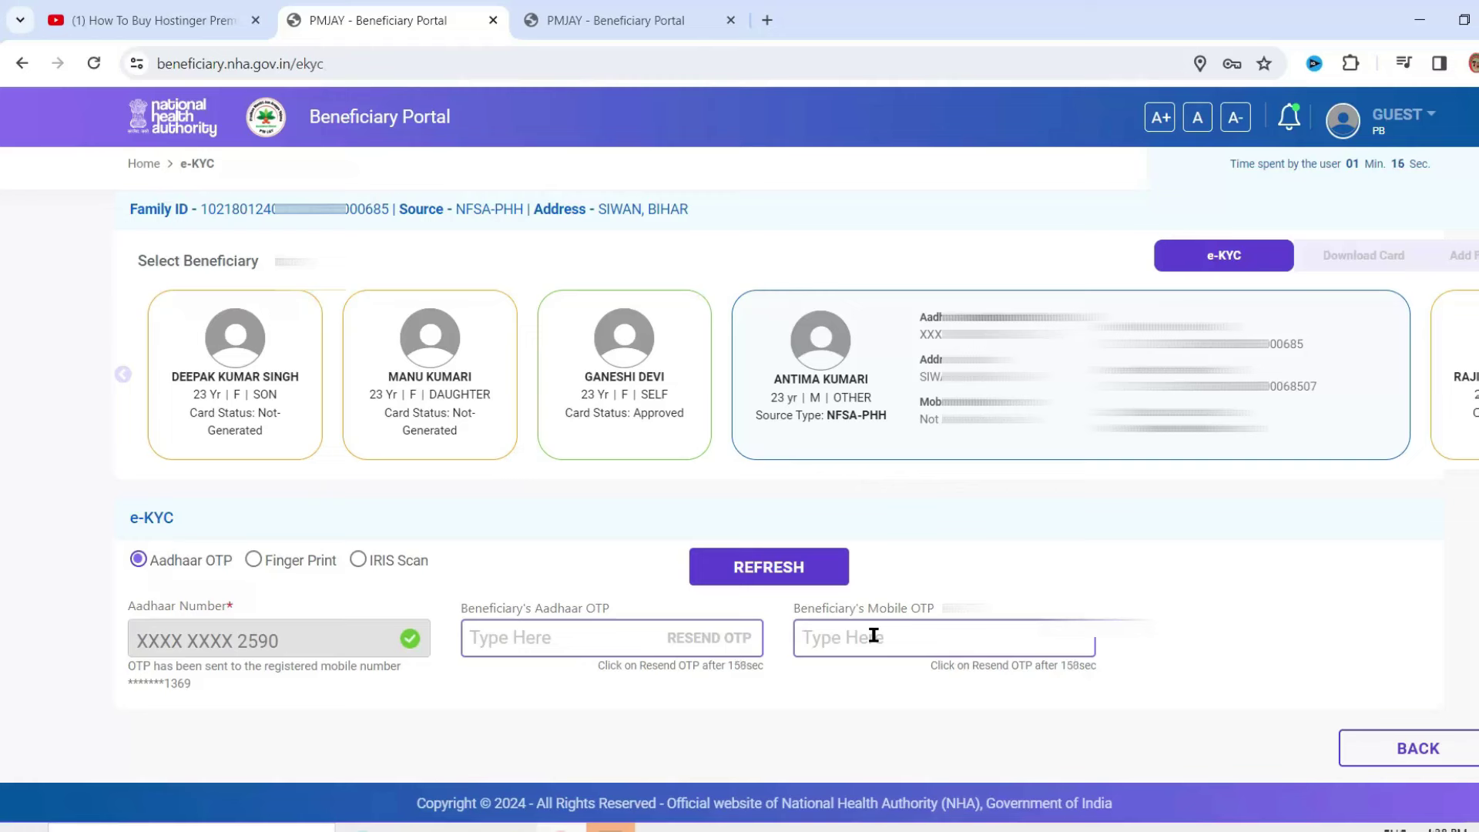
- Enter the beneficiary's mobile OTP and Aadhaar OTP
click(874, 635)
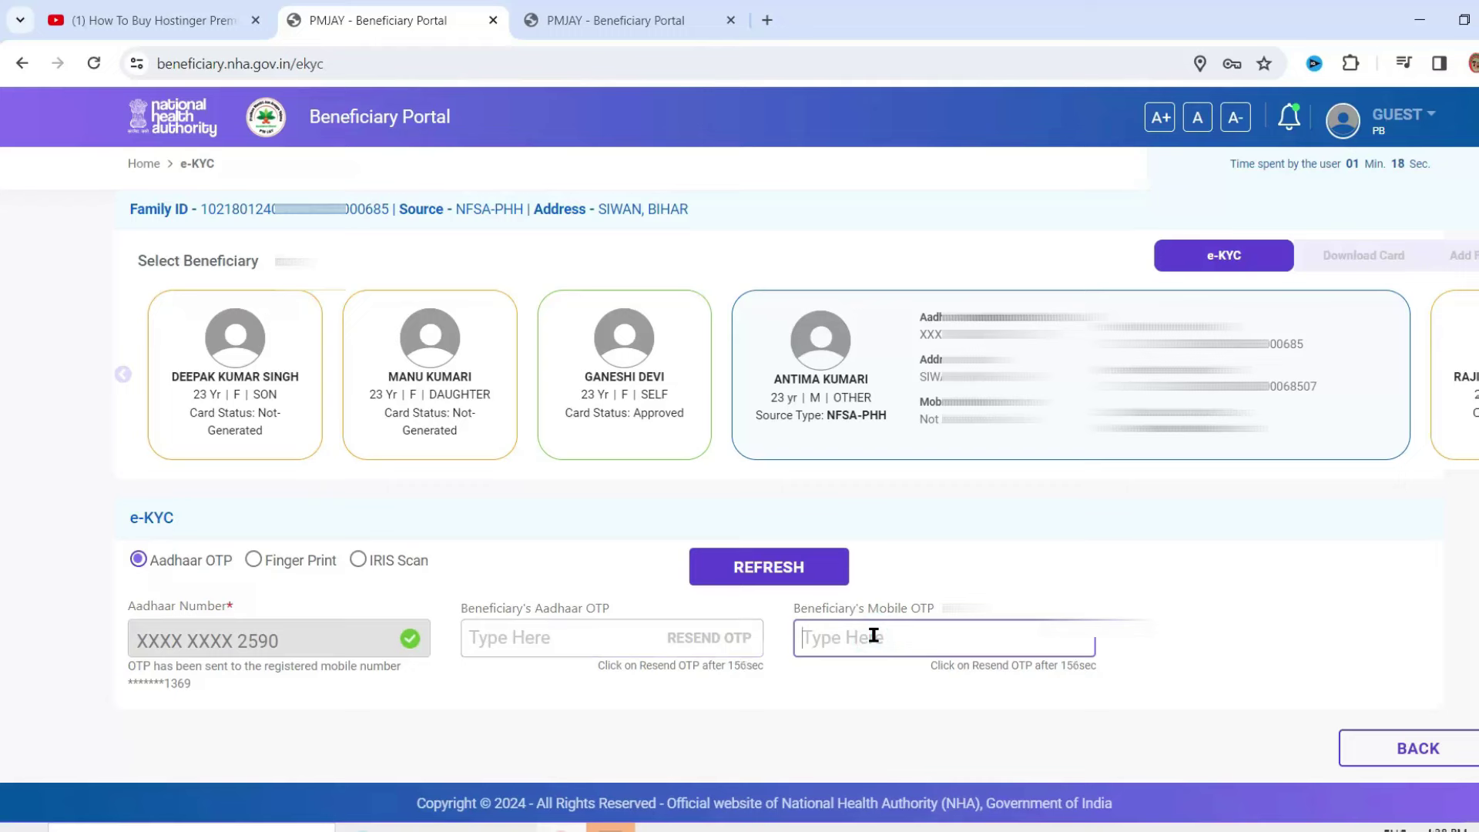
click(615, 638)
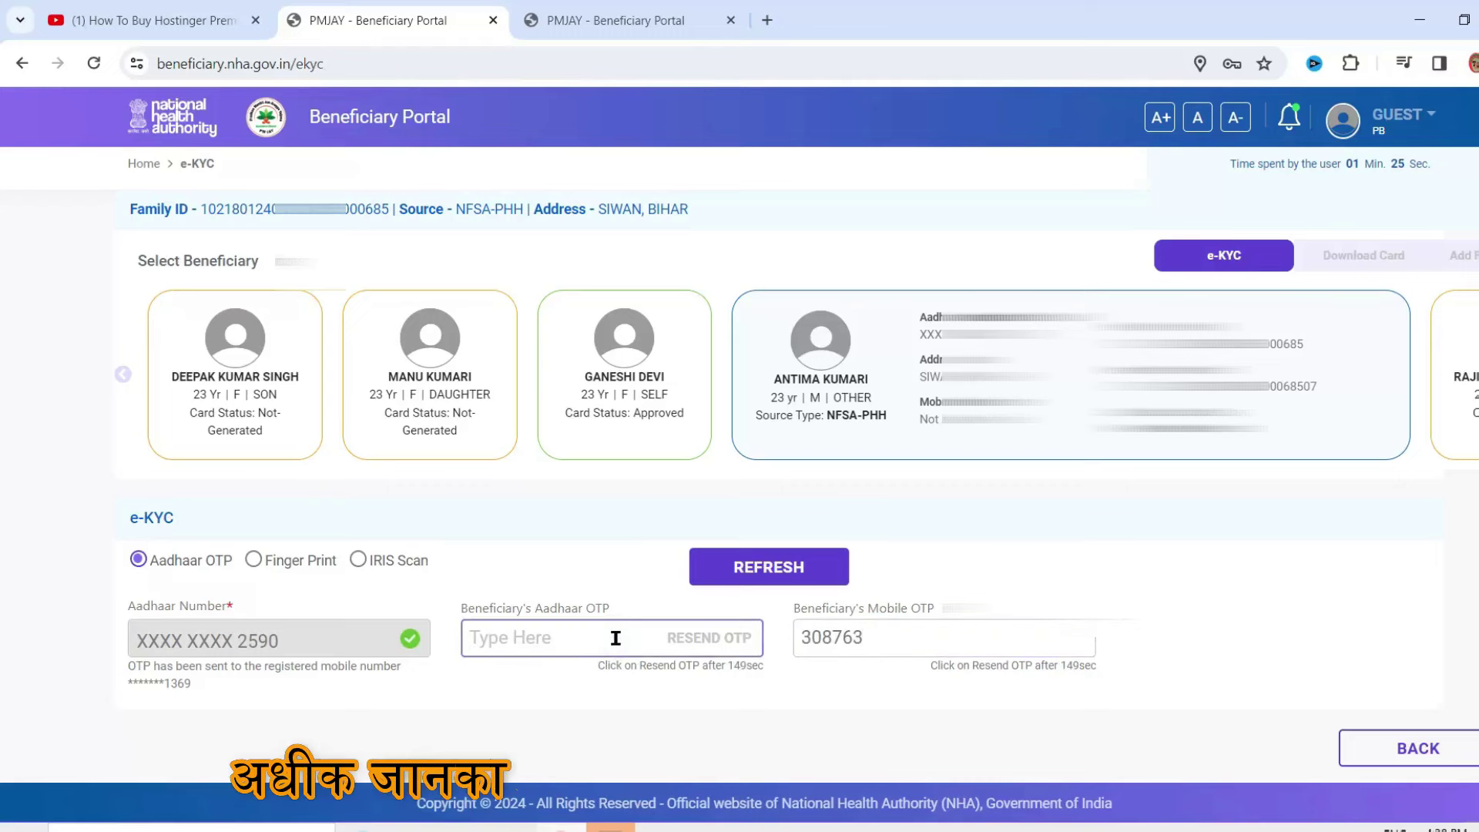
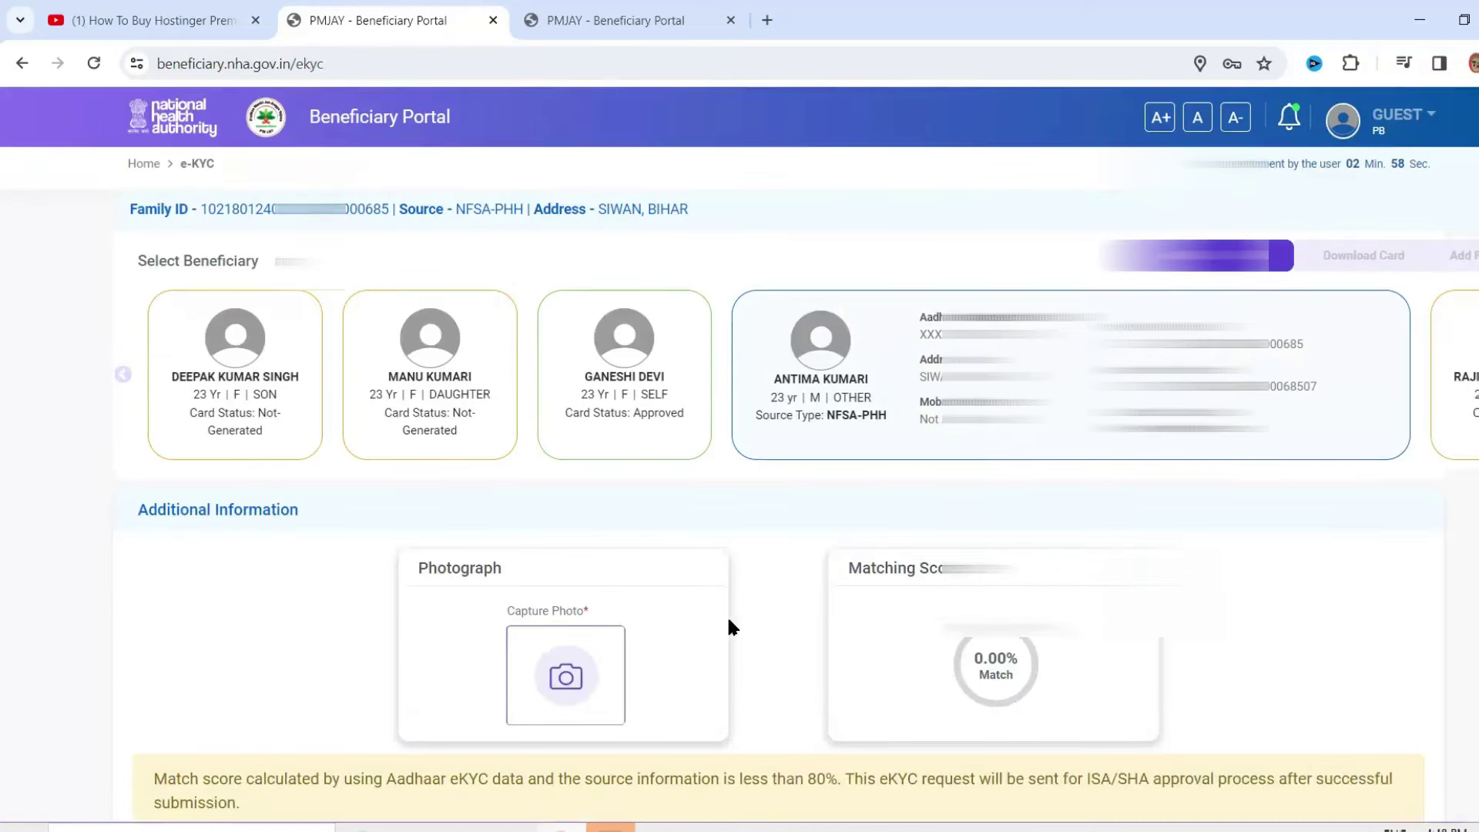
- Type the family member's mobile number into the Mobile No field
scroll(729, 621, down, 3)
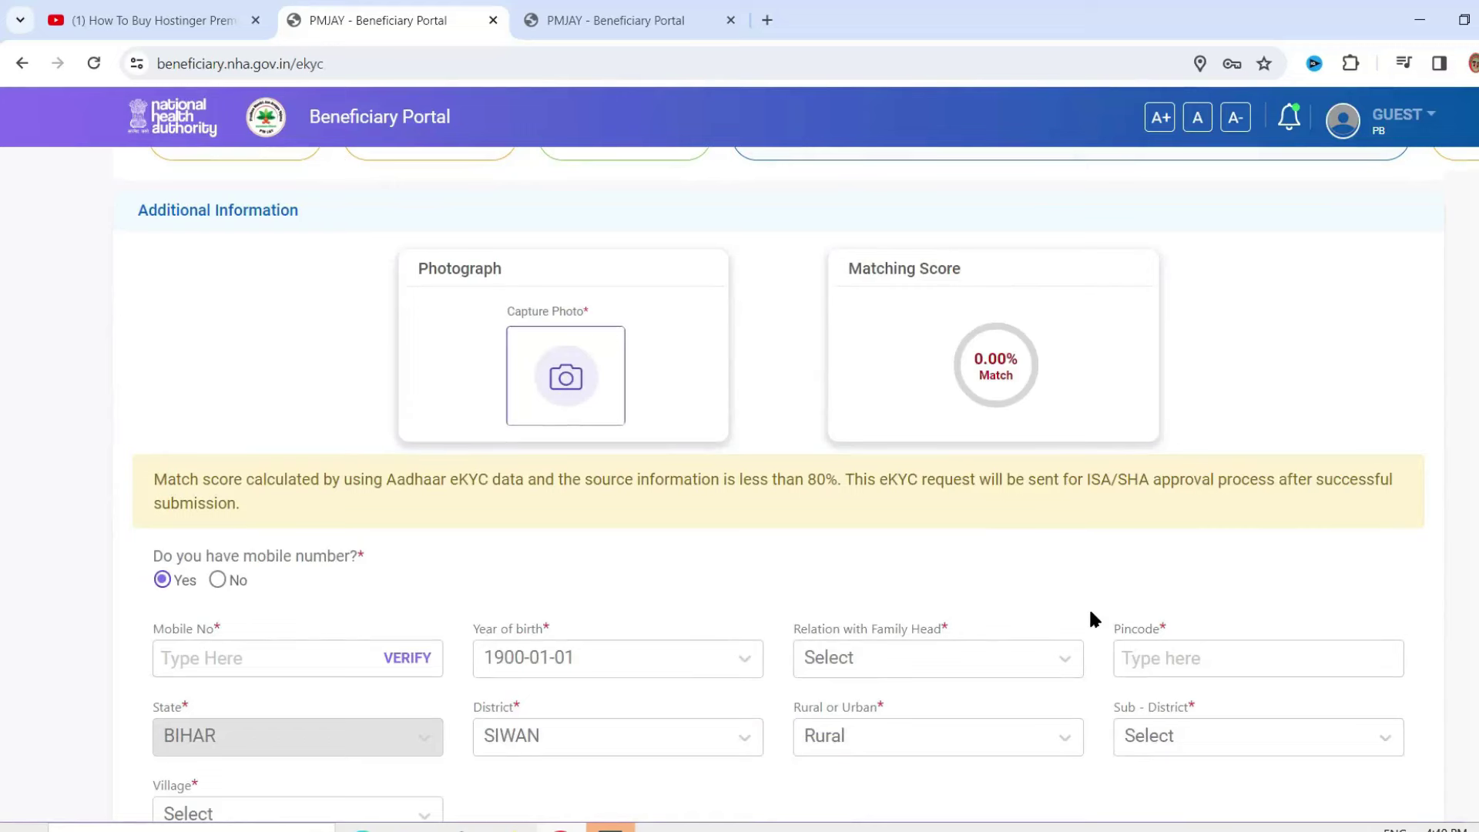
scroll(1090, 614, down, 1)
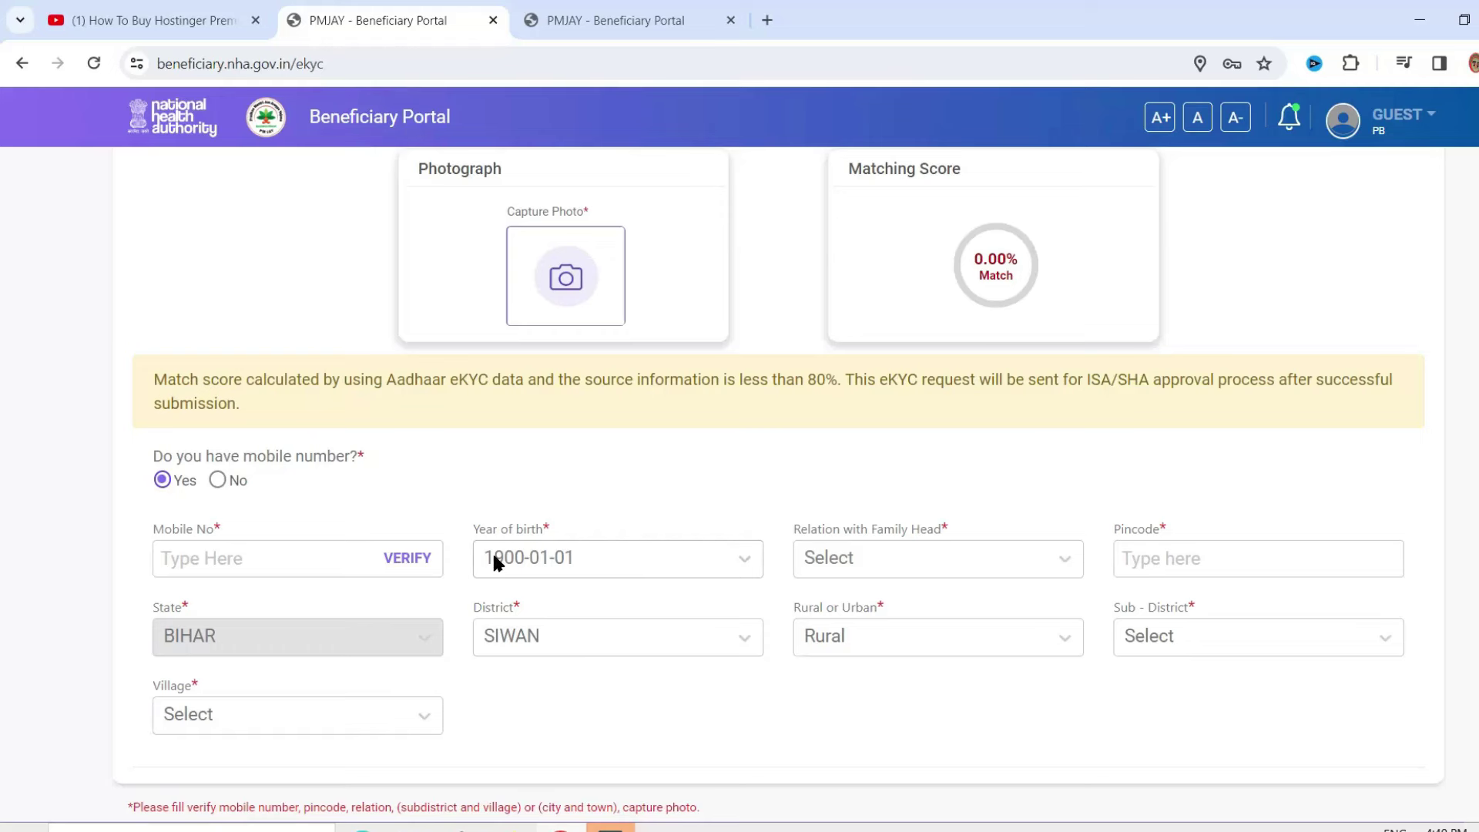
click(222, 562)
text(8757)
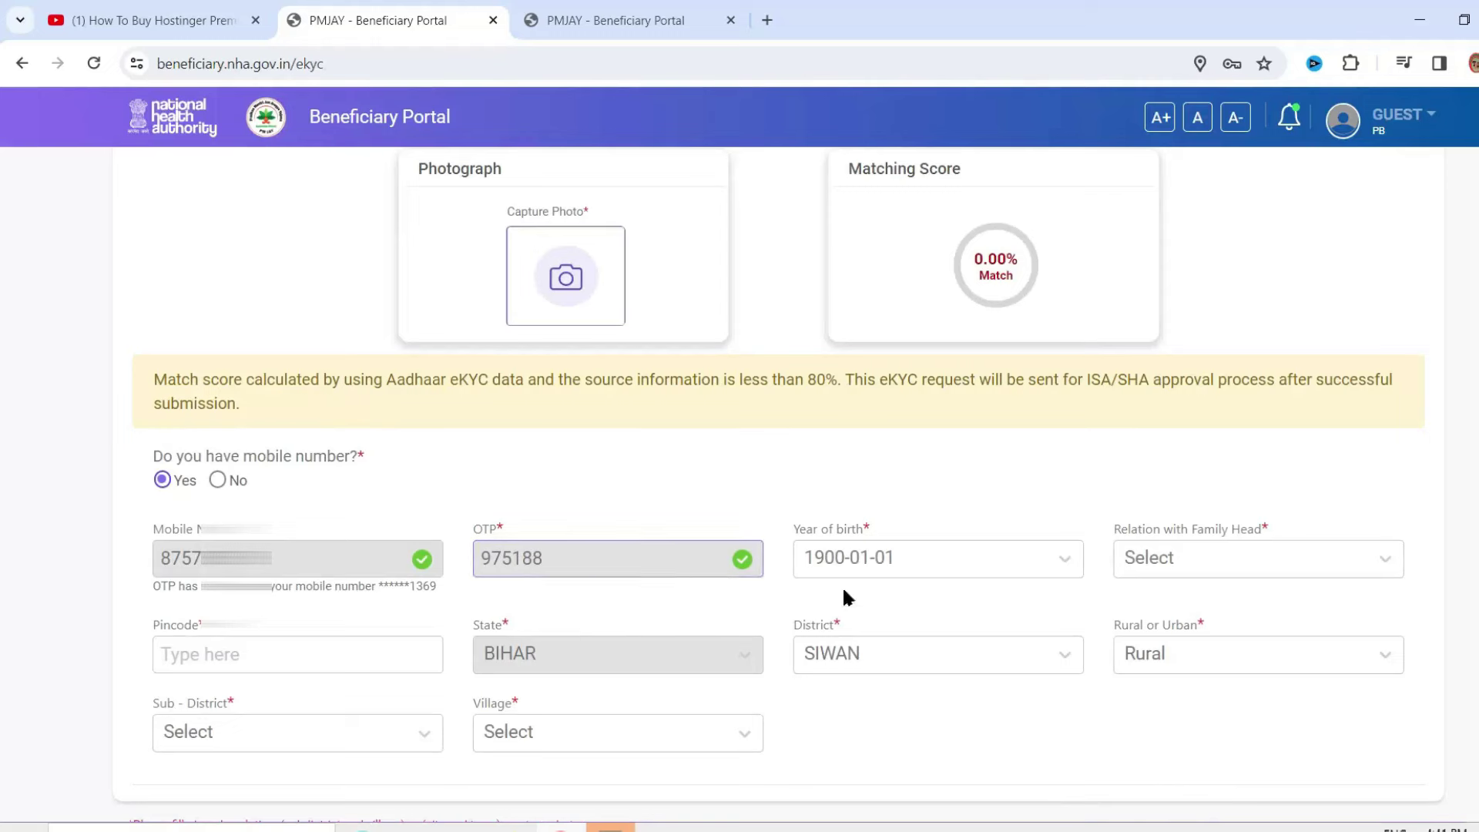
click(883, 558)
- Set year of birth 2008, relation DAUGHTER, and enter the pincode
scroll(852, 689, down, 7)
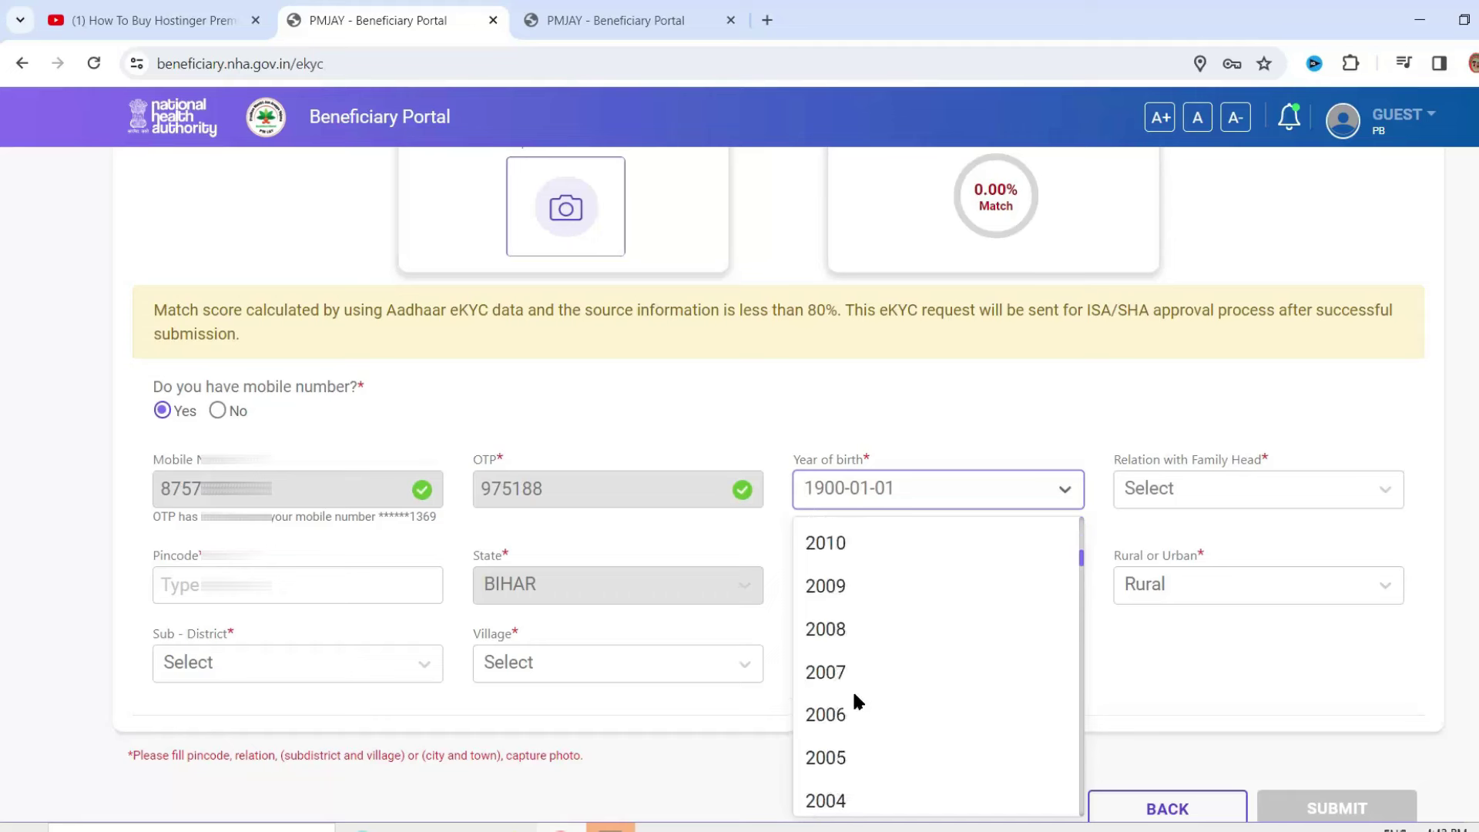
click(855, 629)
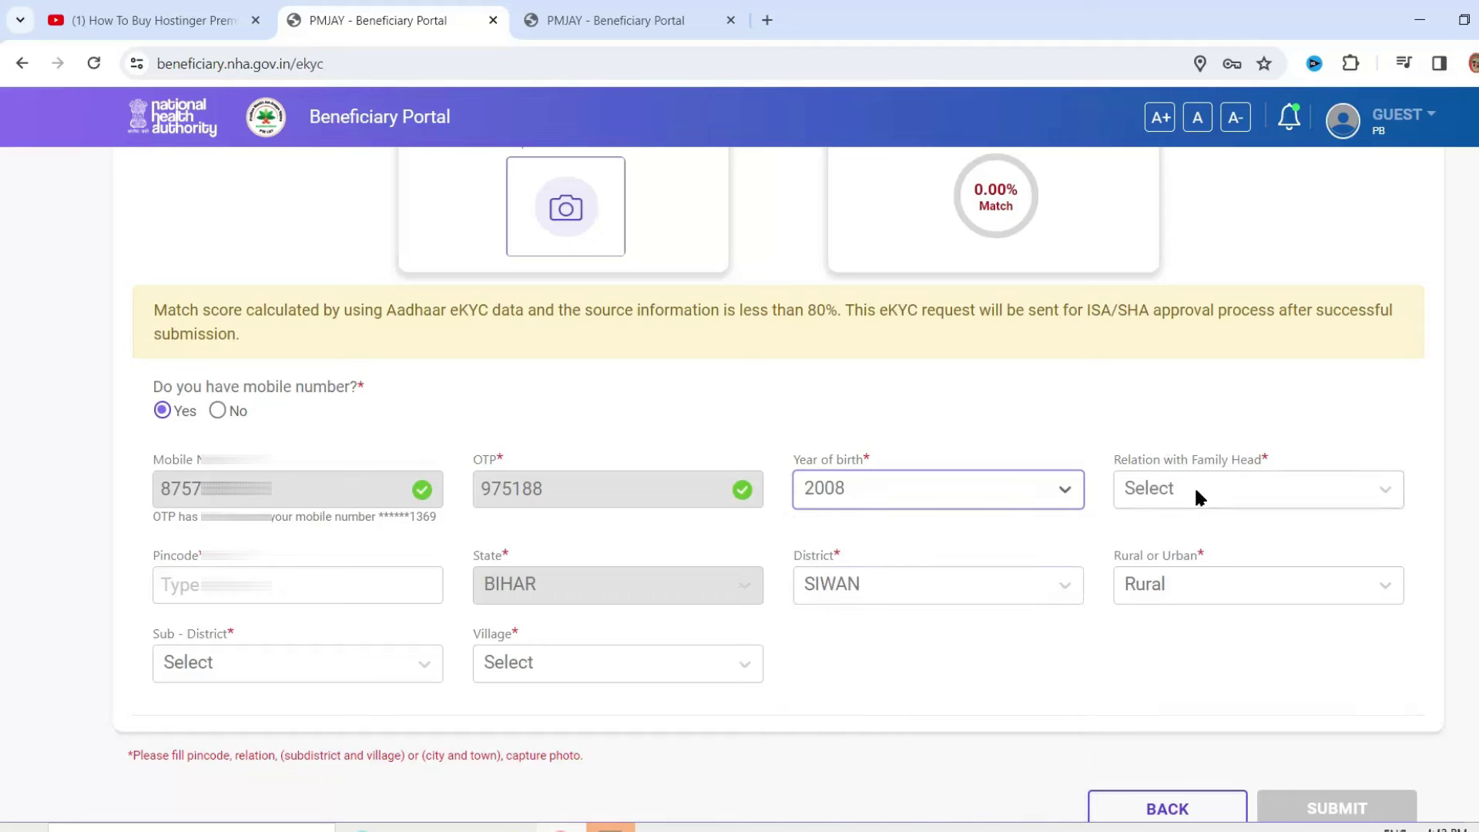
click(1195, 491)
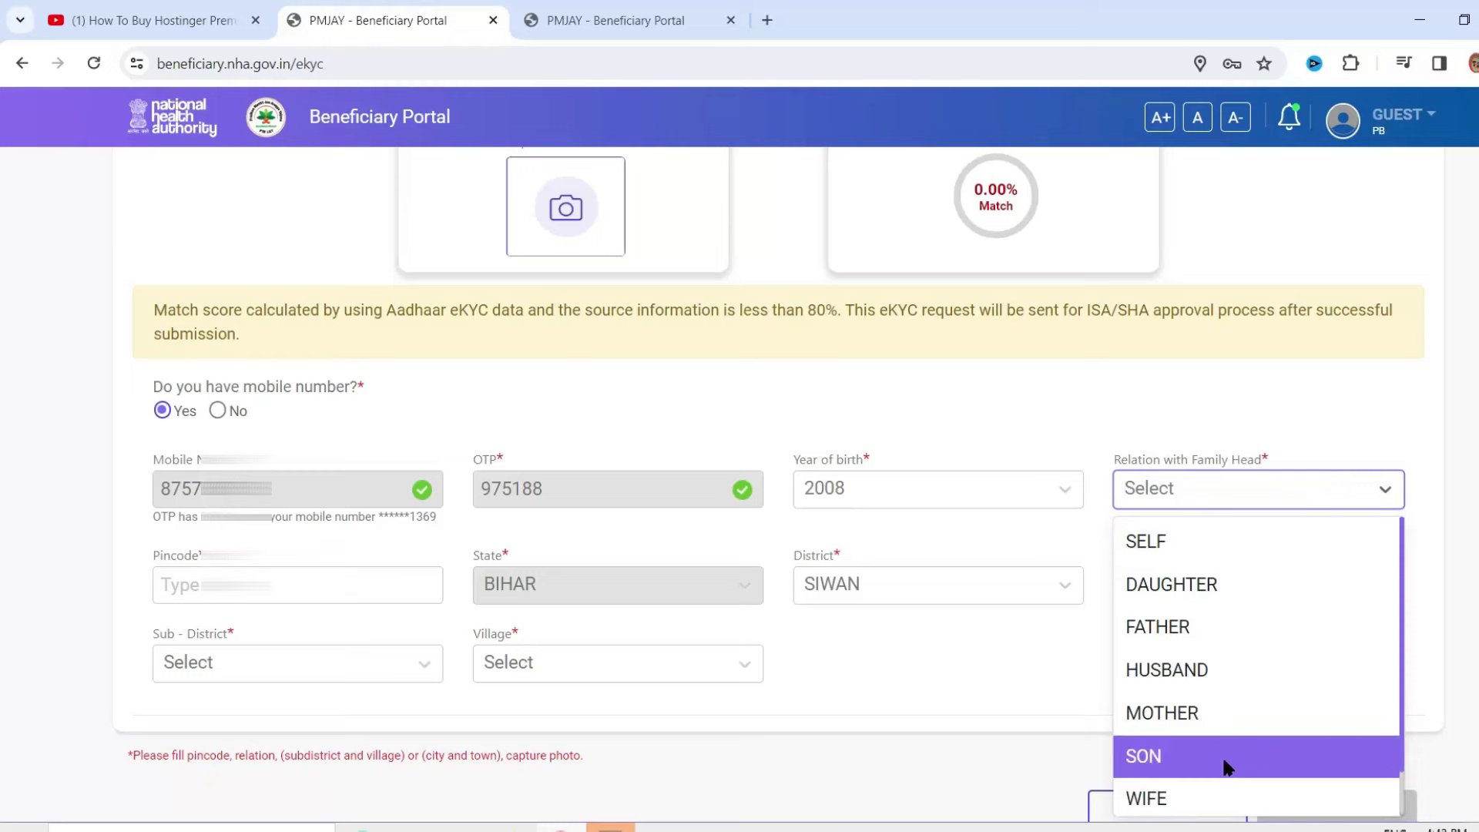
click(1191, 591)
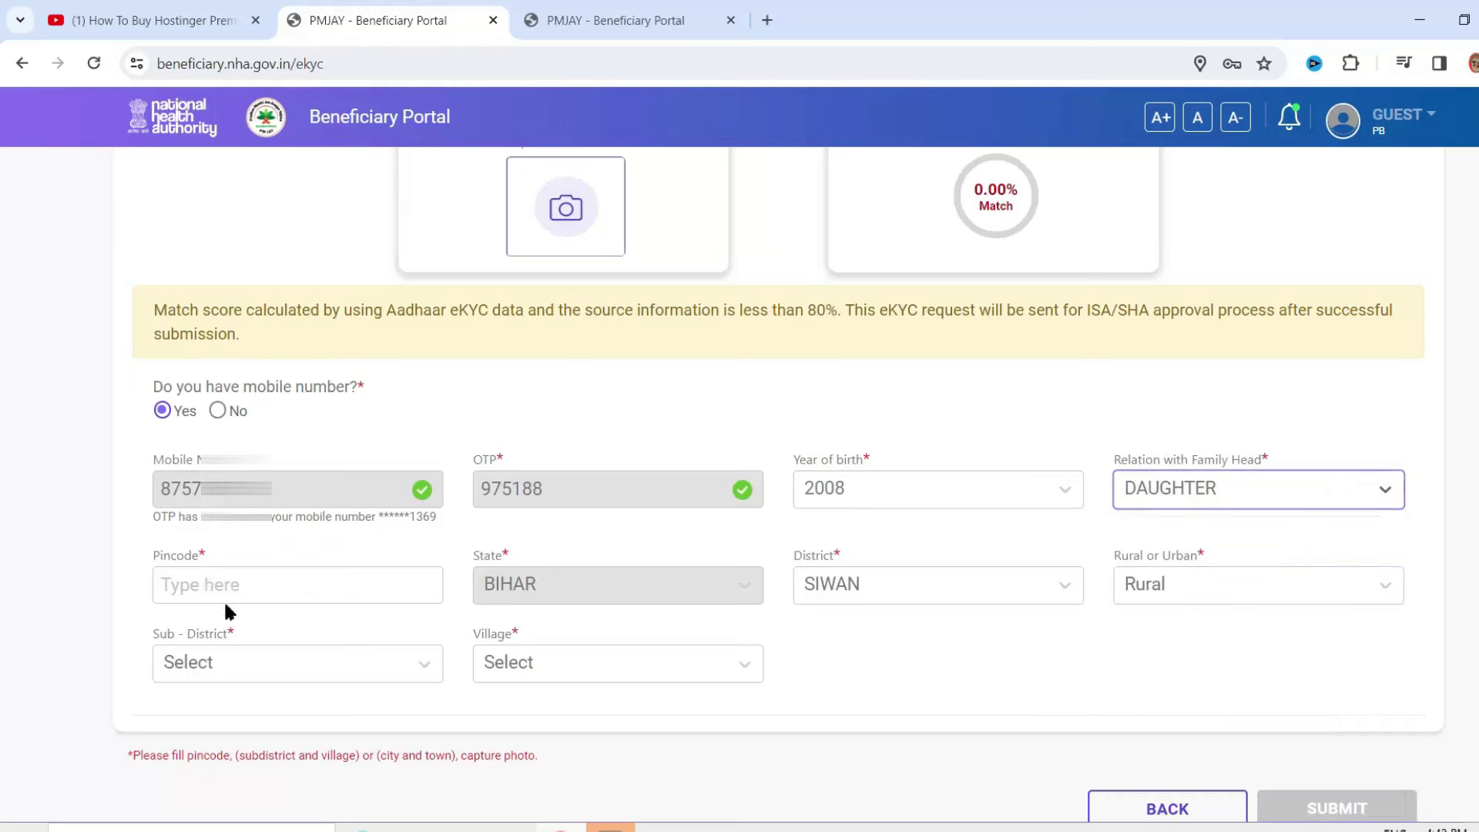
click(220, 590)
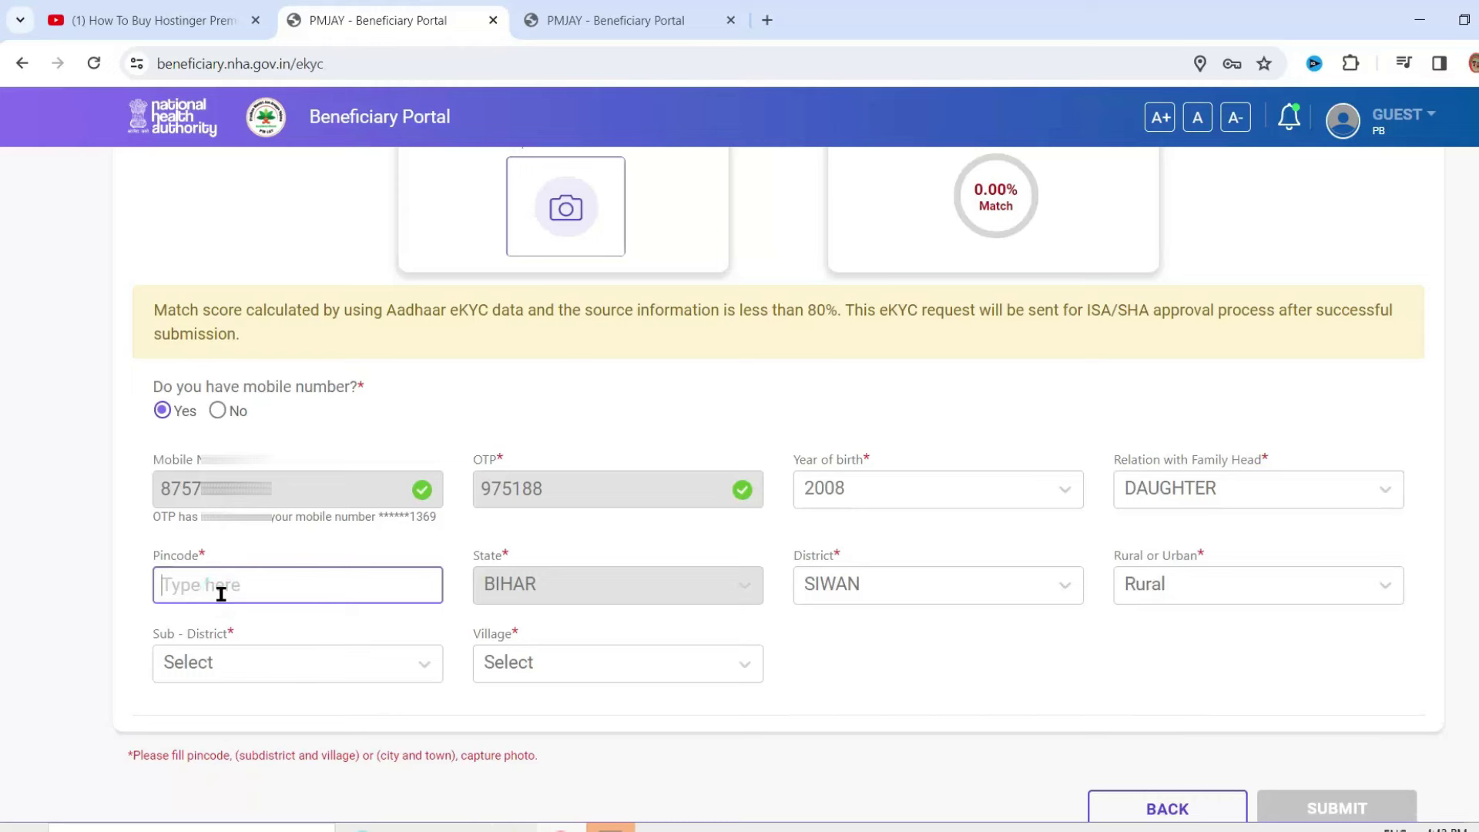
text(841239)
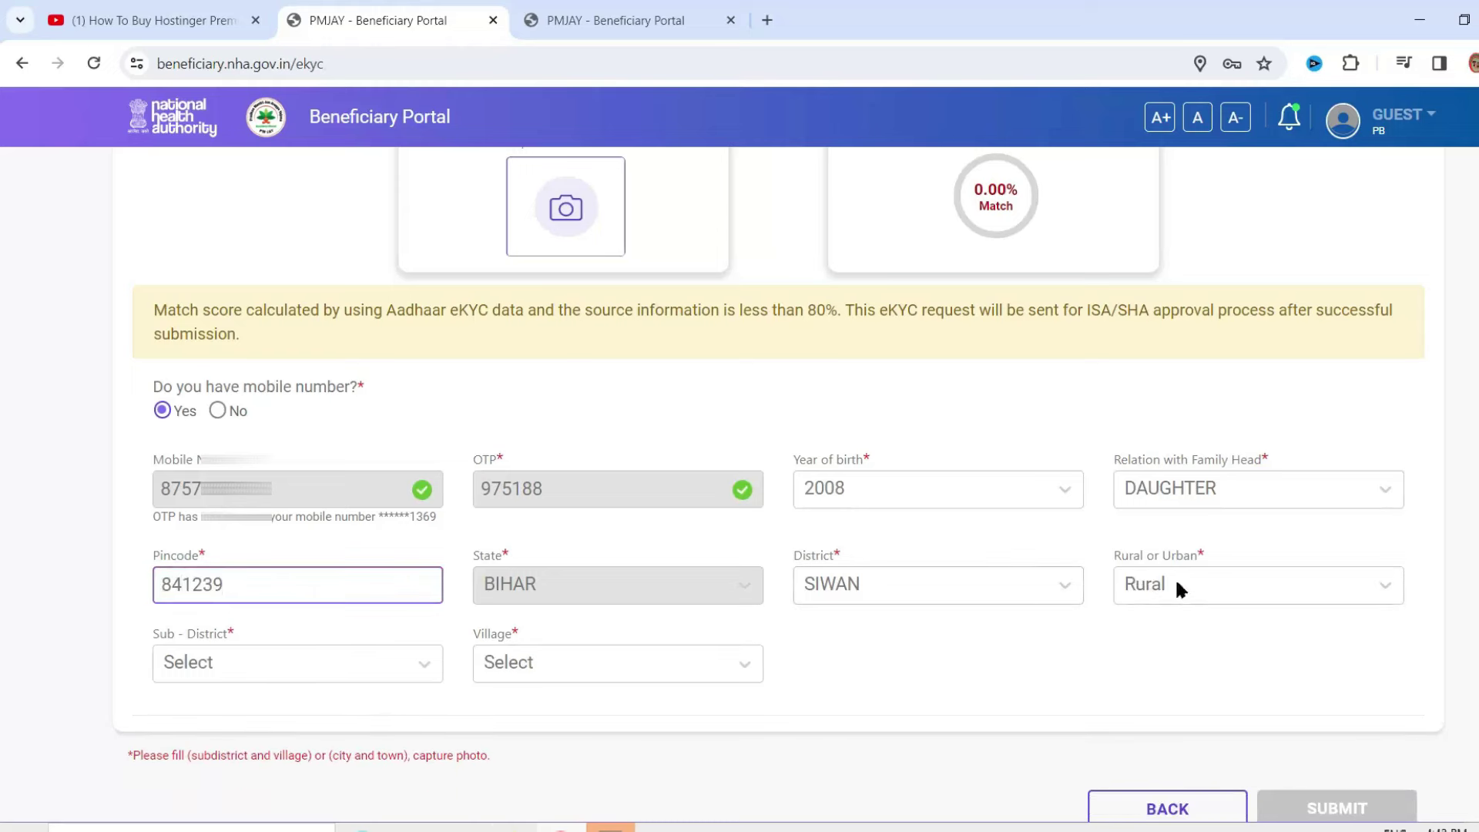
- Keep area type Rural, choose sub-district MAIRWA and search for village Pharchhuhi
click(1176, 588)
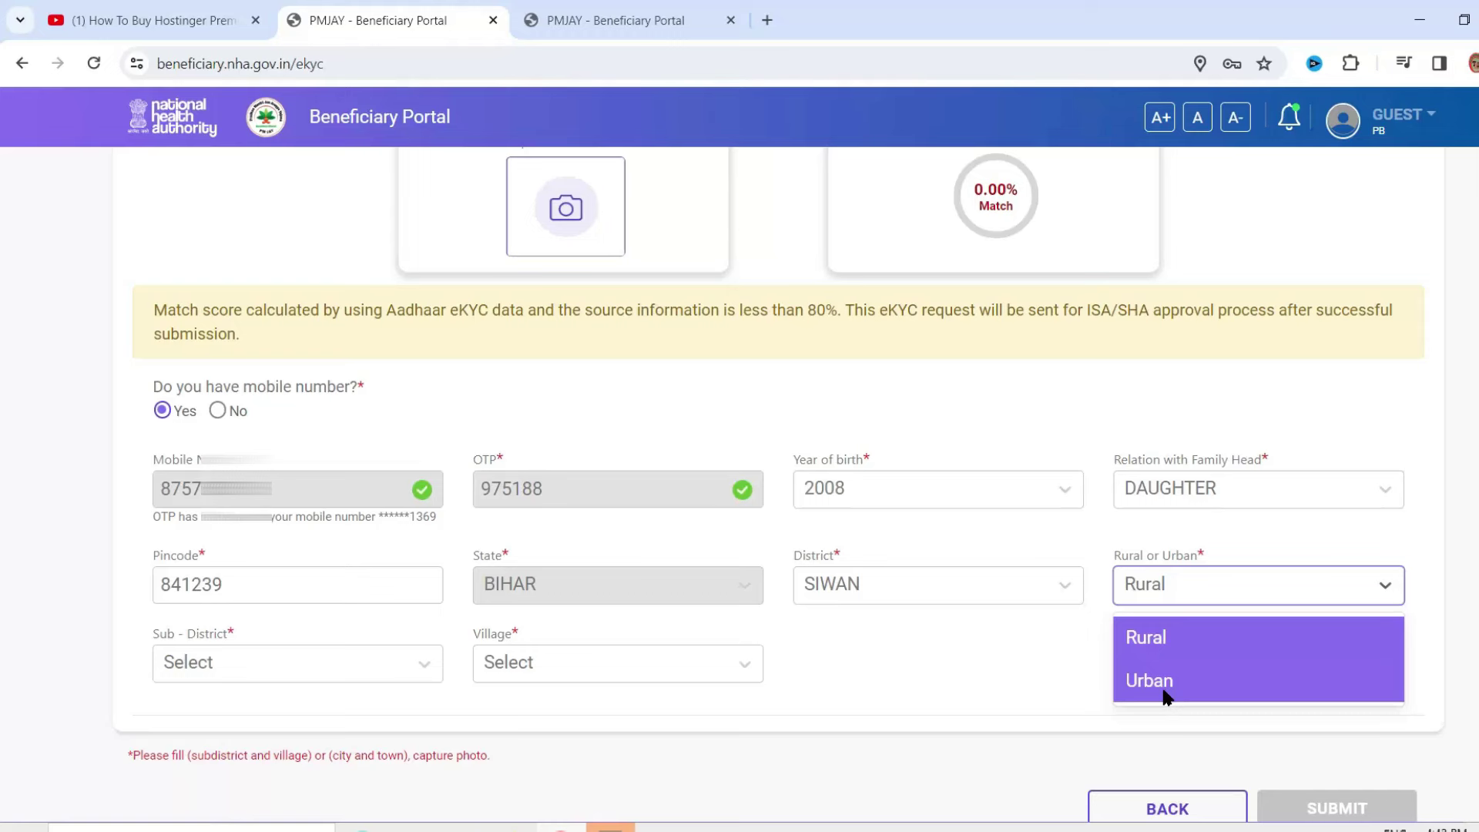
click(1200, 638)
click(268, 662)
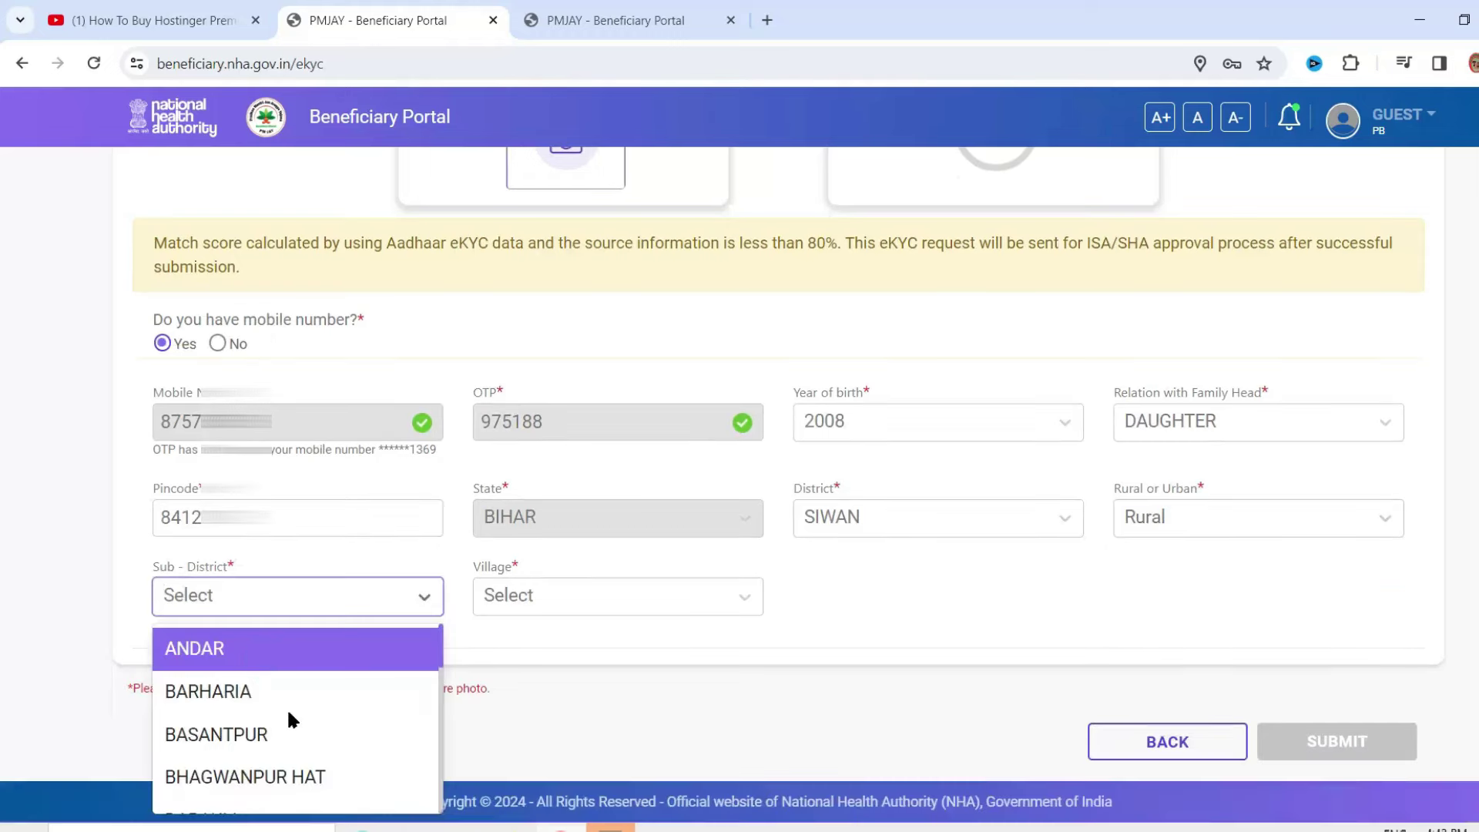
scroll(285, 709, down, 7)
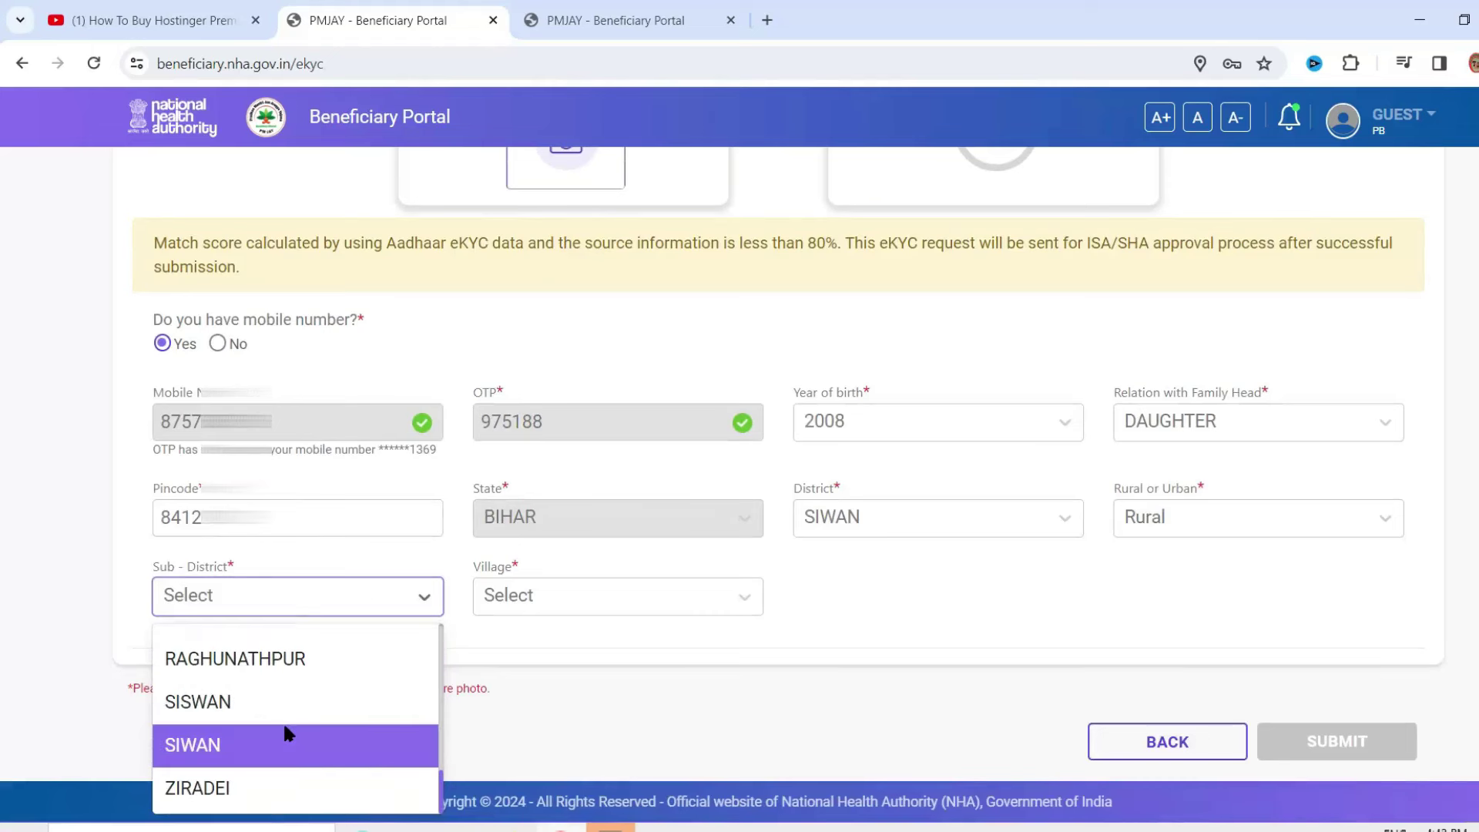
scroll(283, 733, up, 3)
click(263, 730)
click(624, 595)
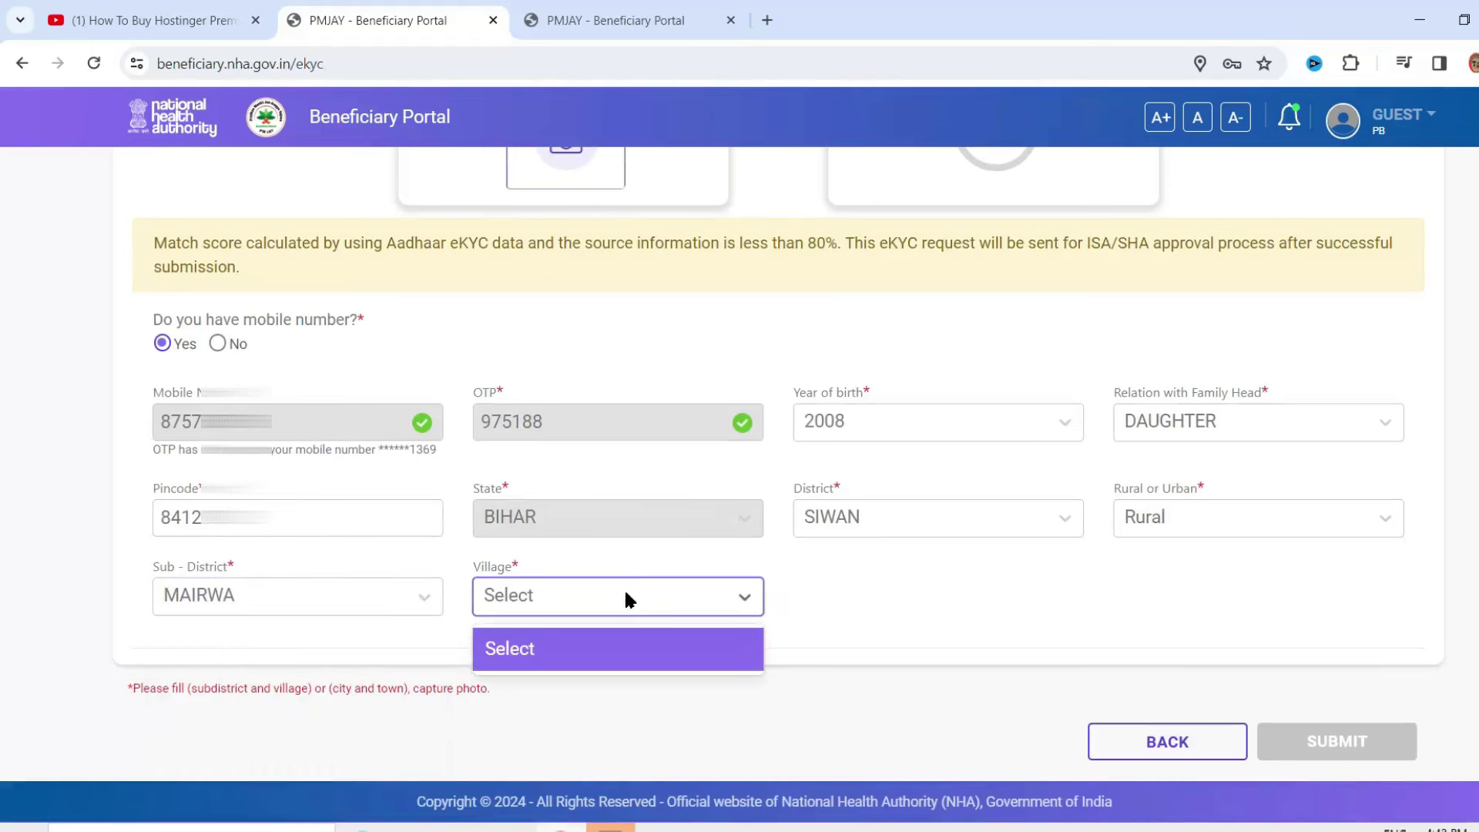
click(624, 595)
click(624, 595)
text(phar)
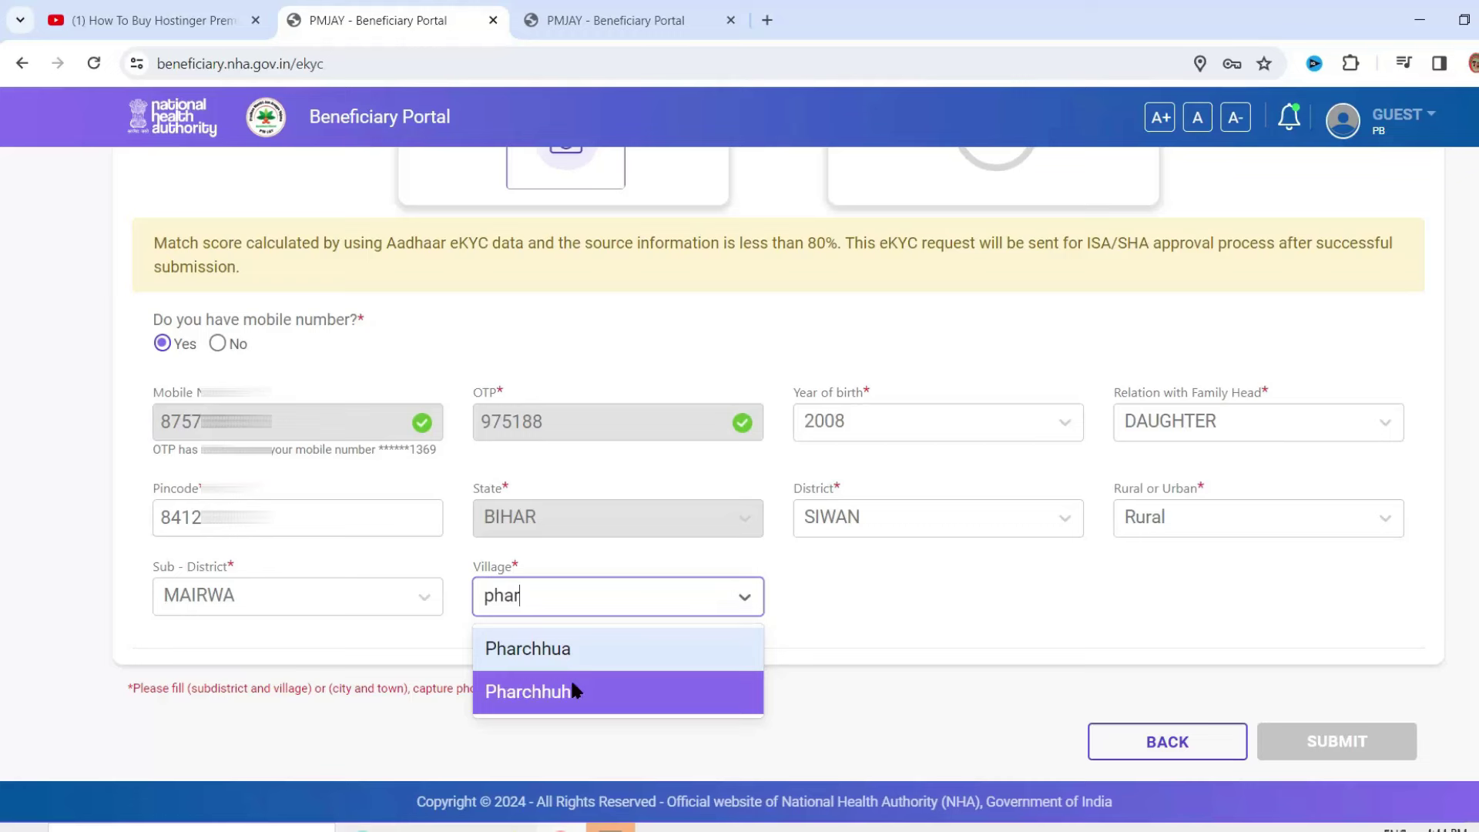
click(571, 690)
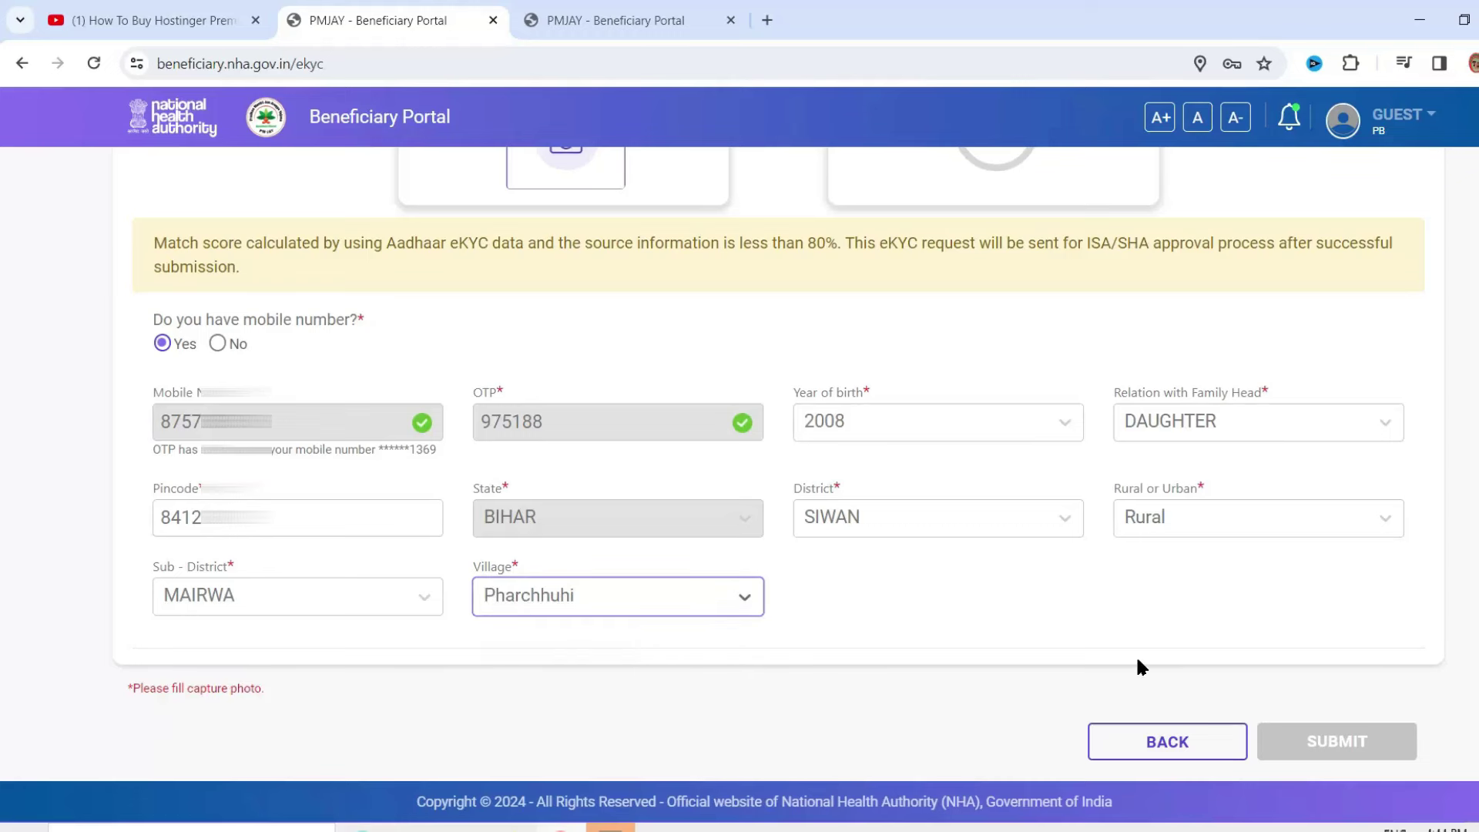
- Take a webcam snapshot of the member and accept it into the Photograph panel
scroll(1138, 661, up, 5)
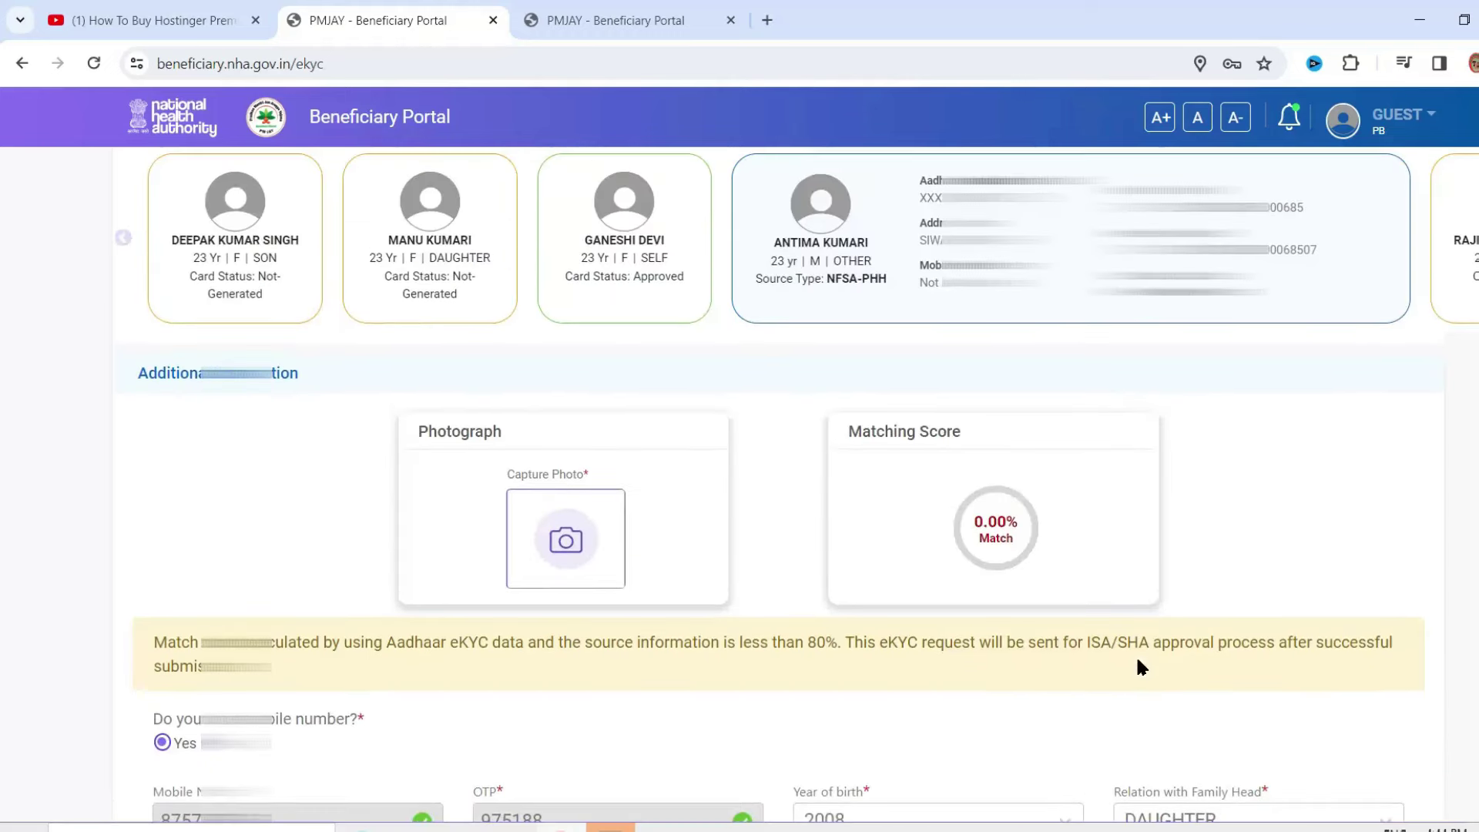
click(563, 539)
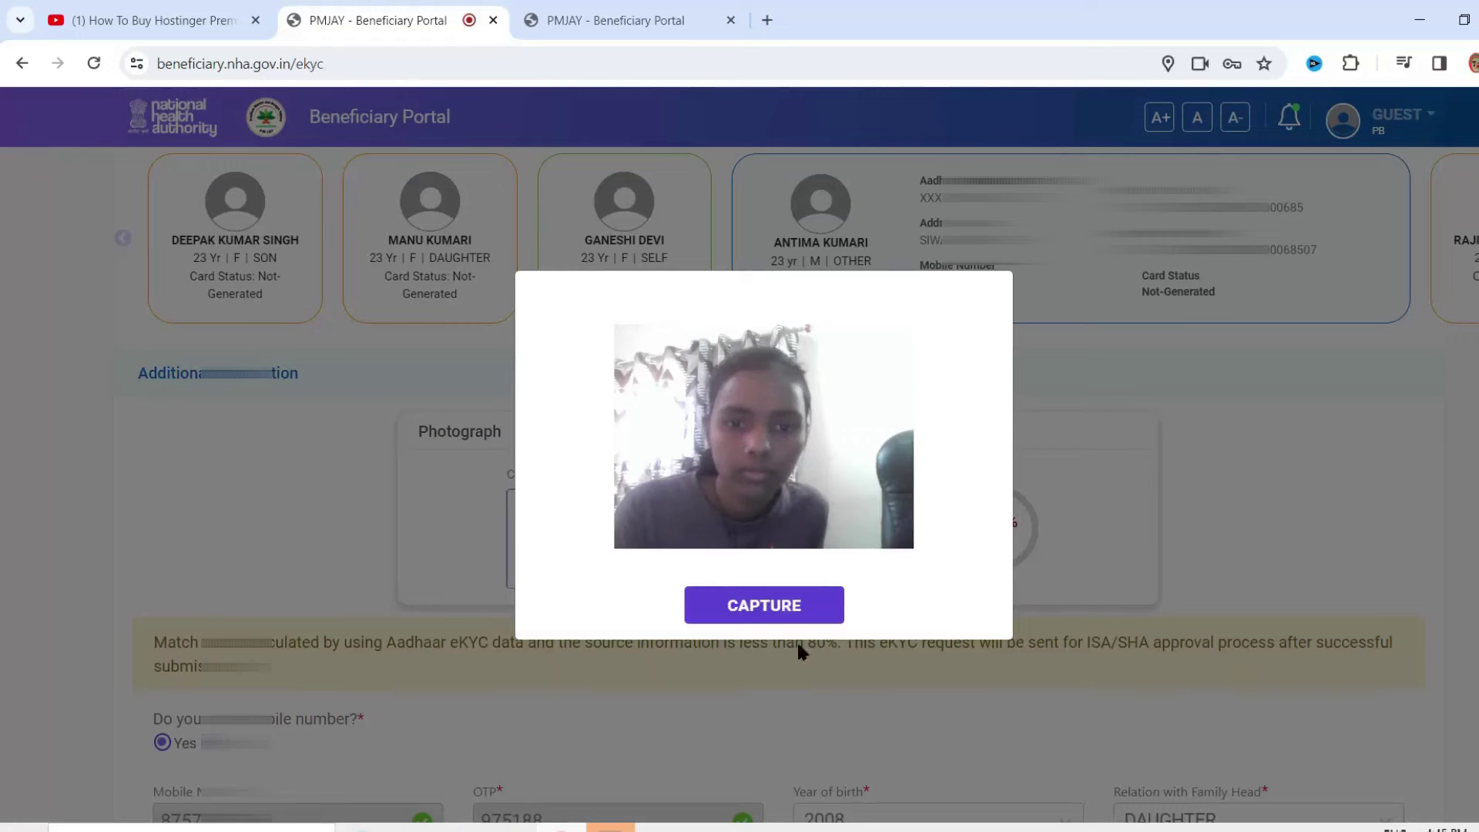
click(770, 610)
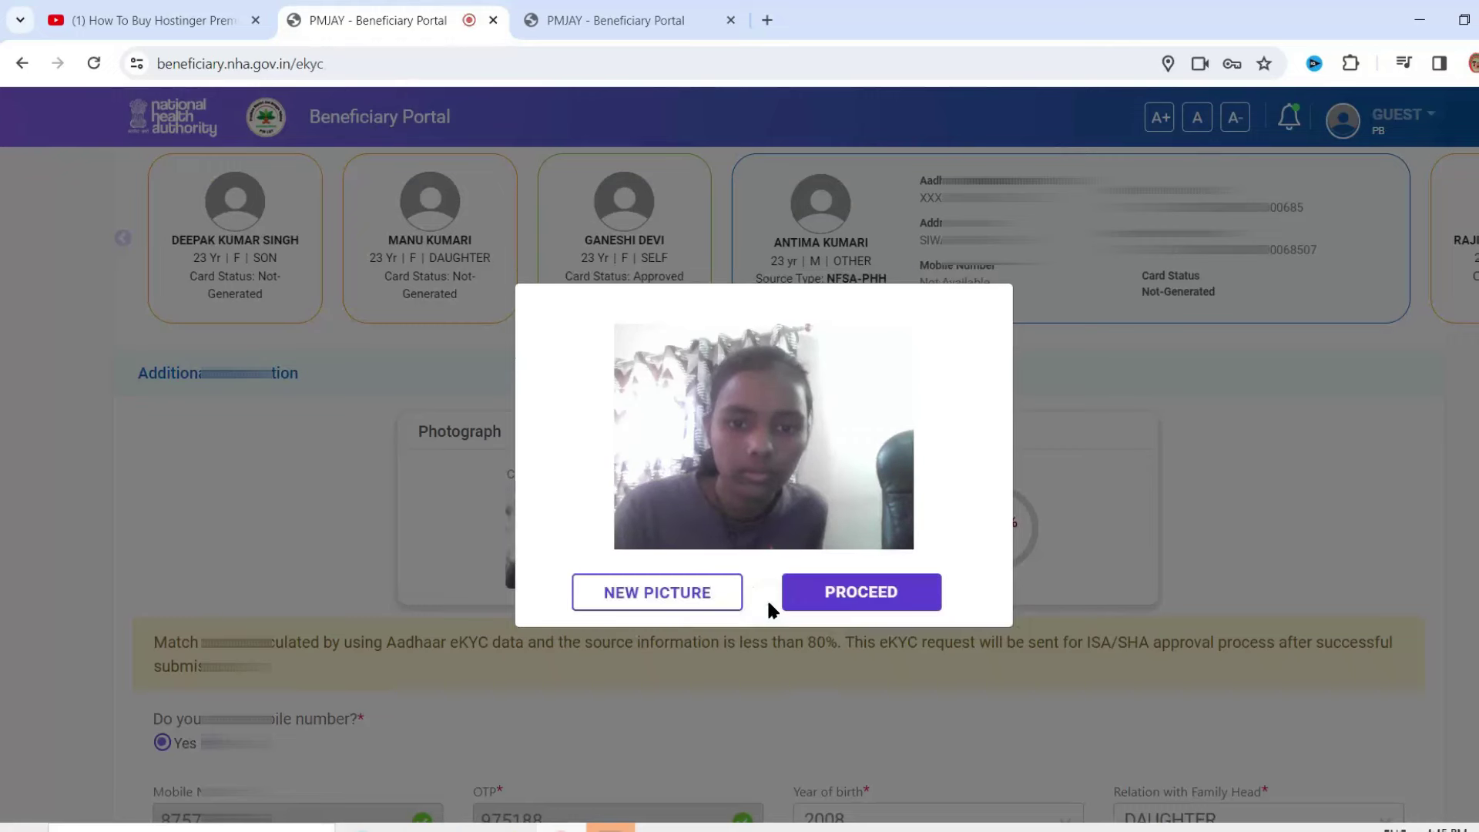
click(855, 589)
scroll(1000, 401, down, 2)
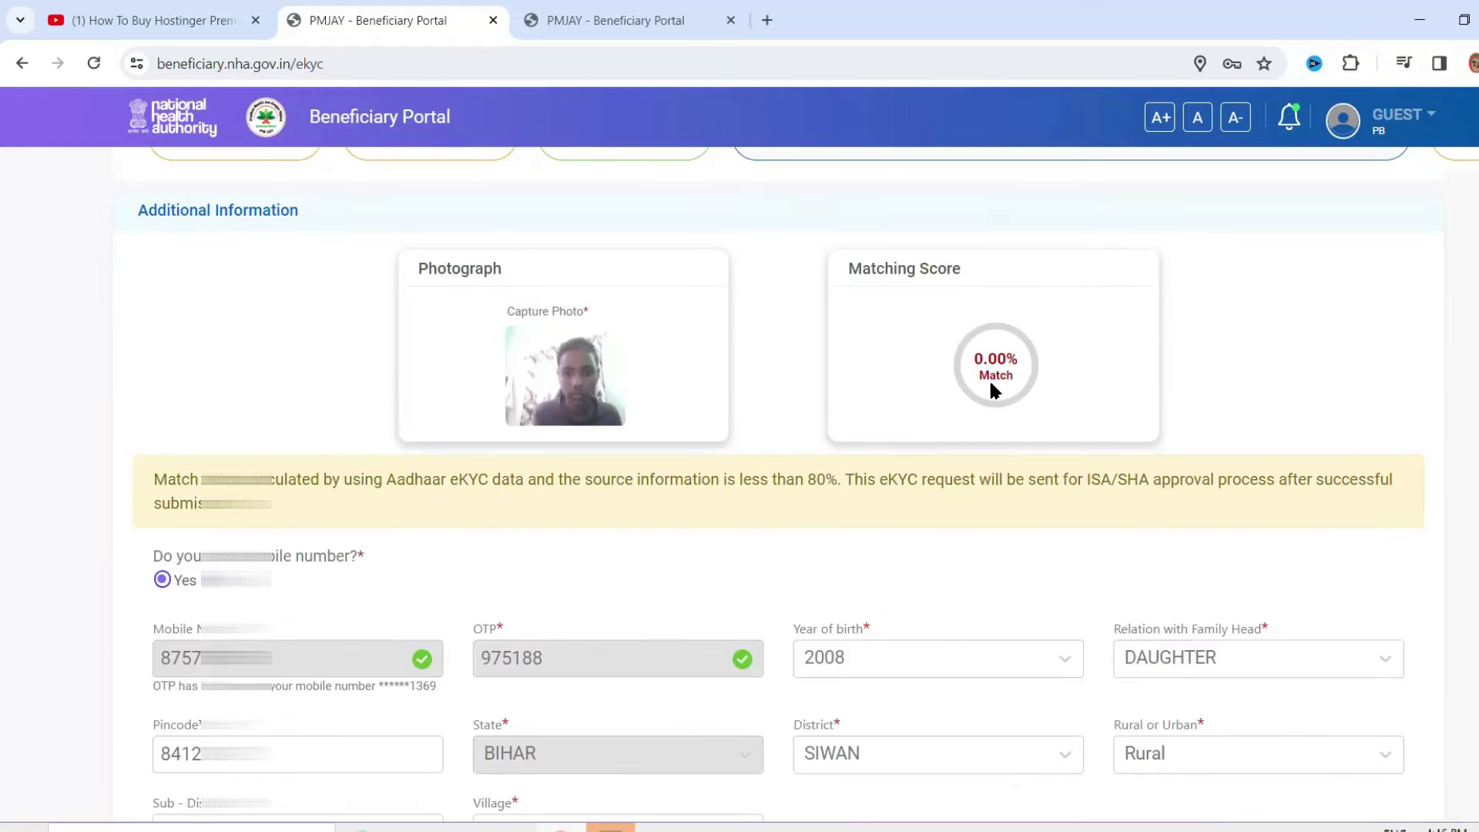
- Submit the completed e-KYC form and dismiss the confirmation to return to the family list
scroll(997, 470, down, 1)
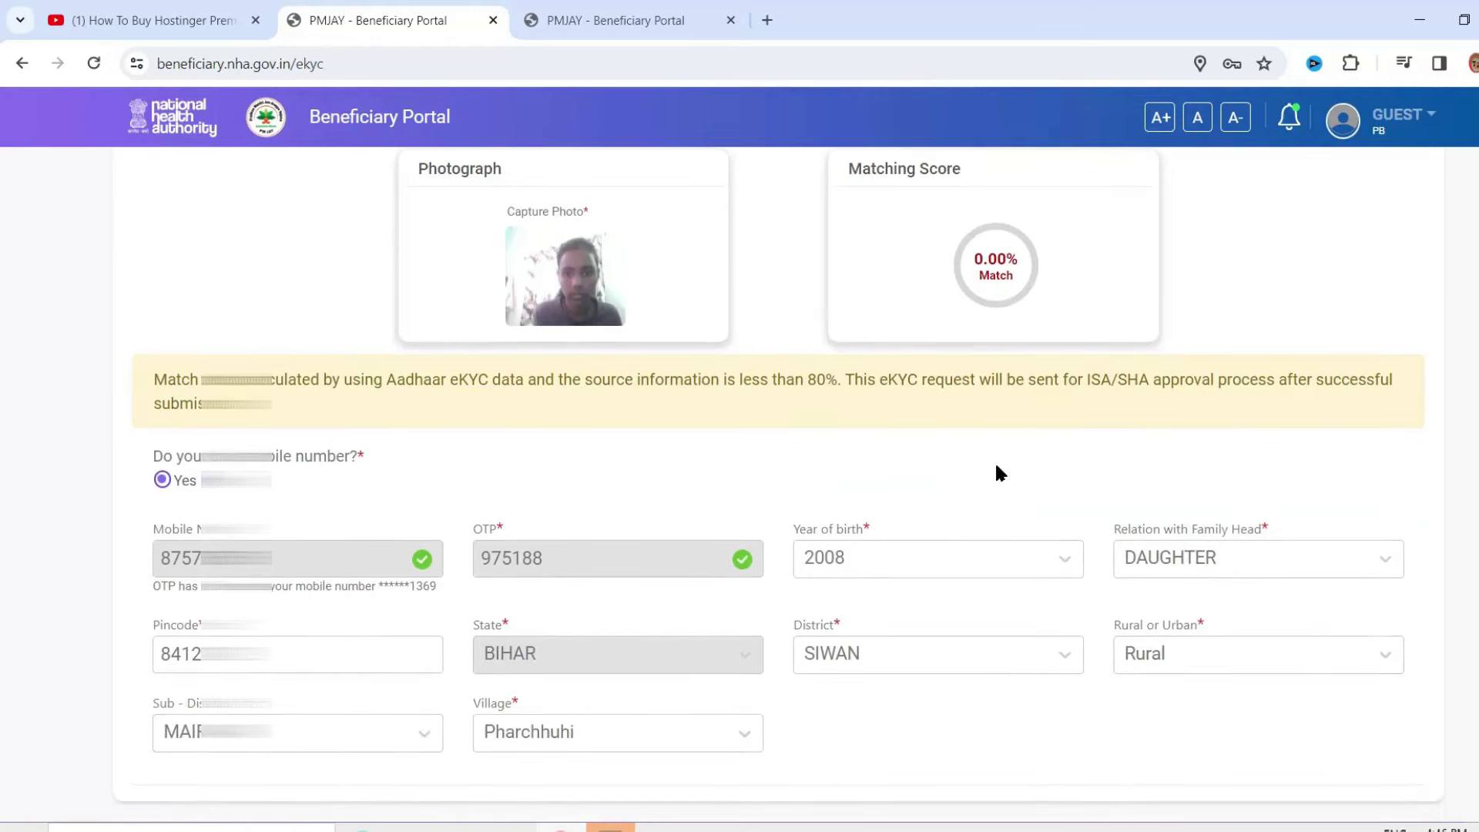
scroll(997, 470, down, 1)
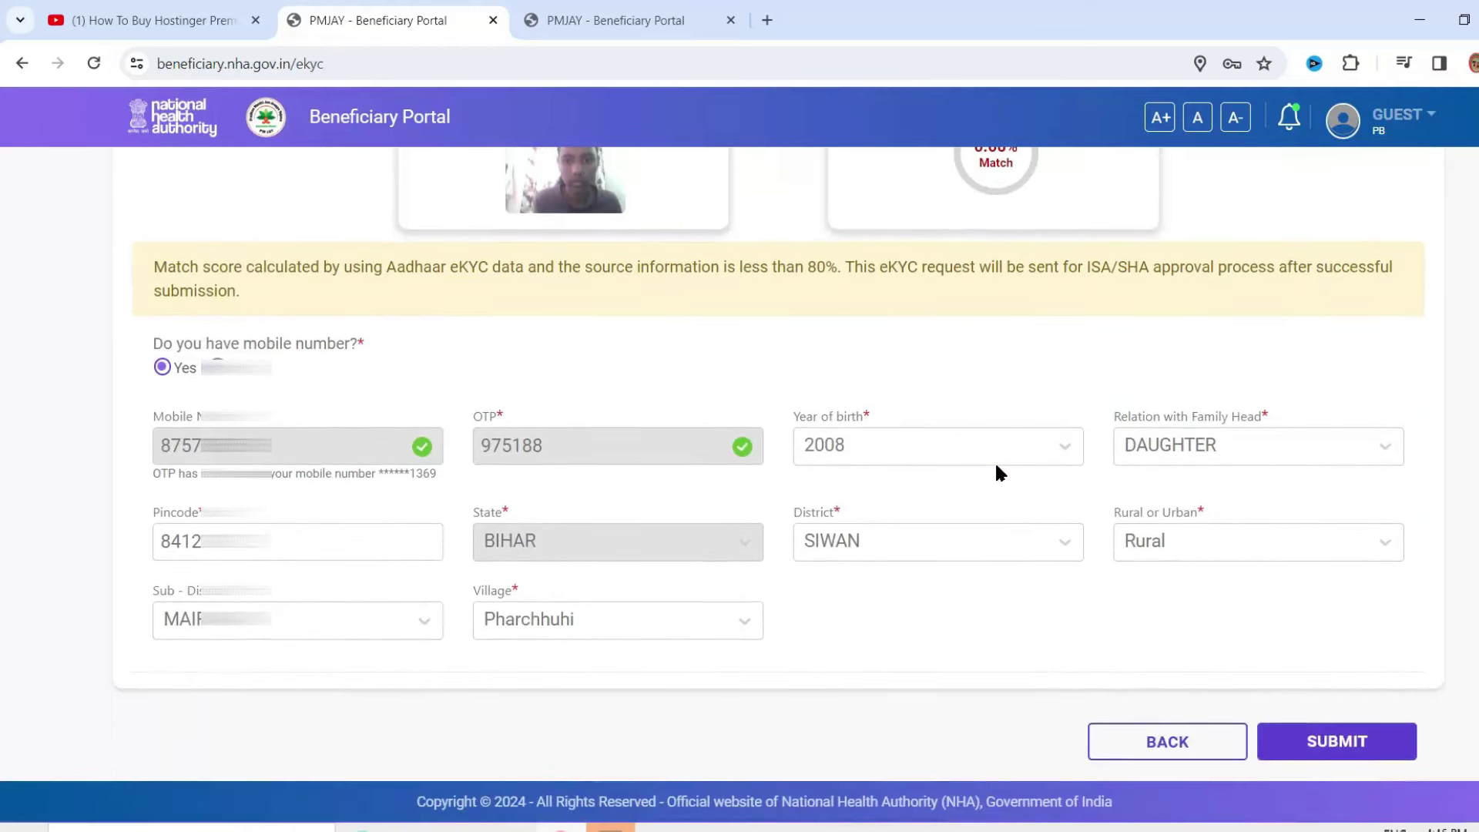
scroll(997, 467, up, 1)
scroll(996, 466, up, 1)
scroll(996, 466, down, 2)
click(1333, 741)
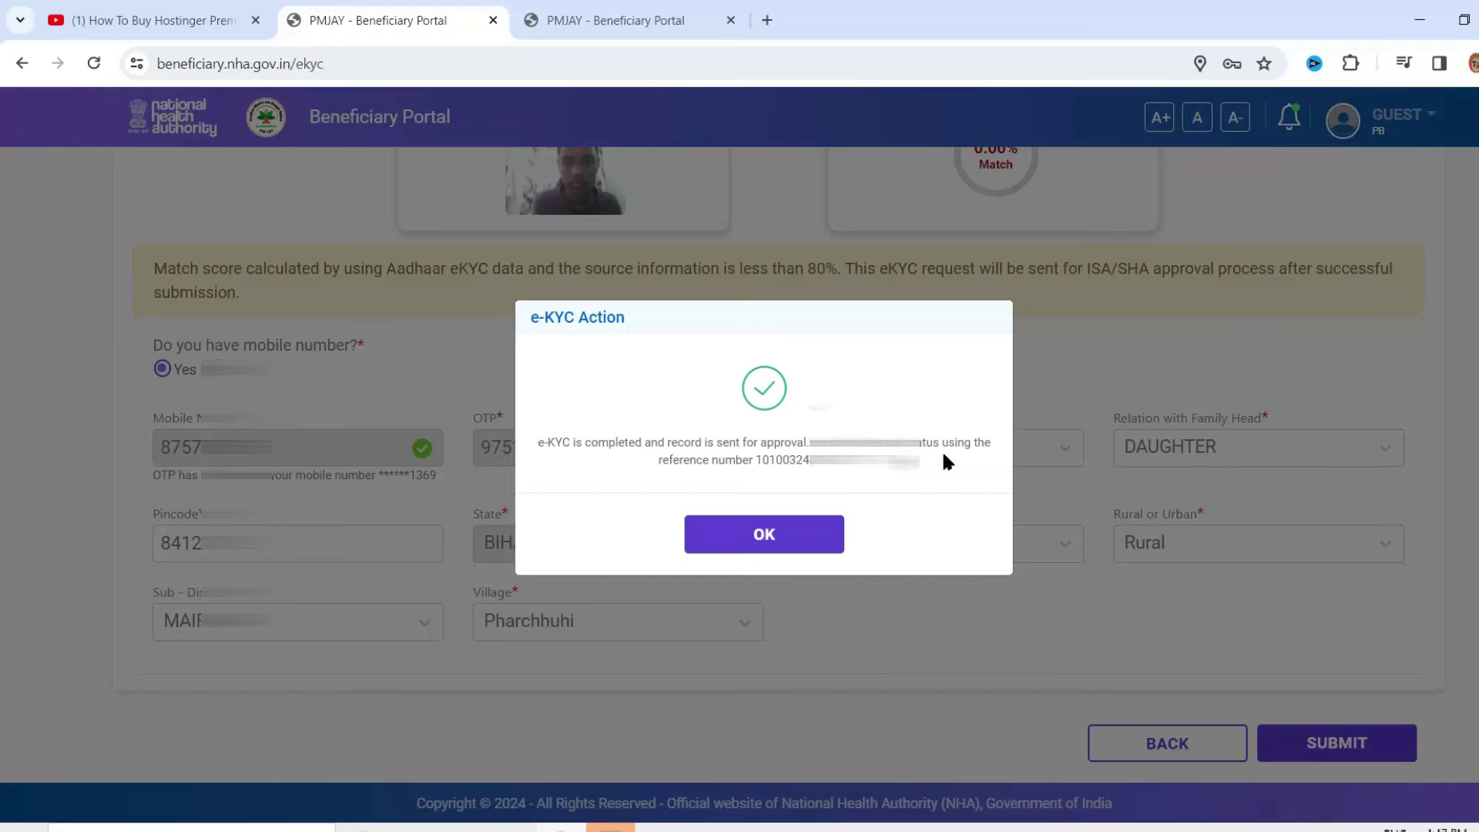
click(760, 539)
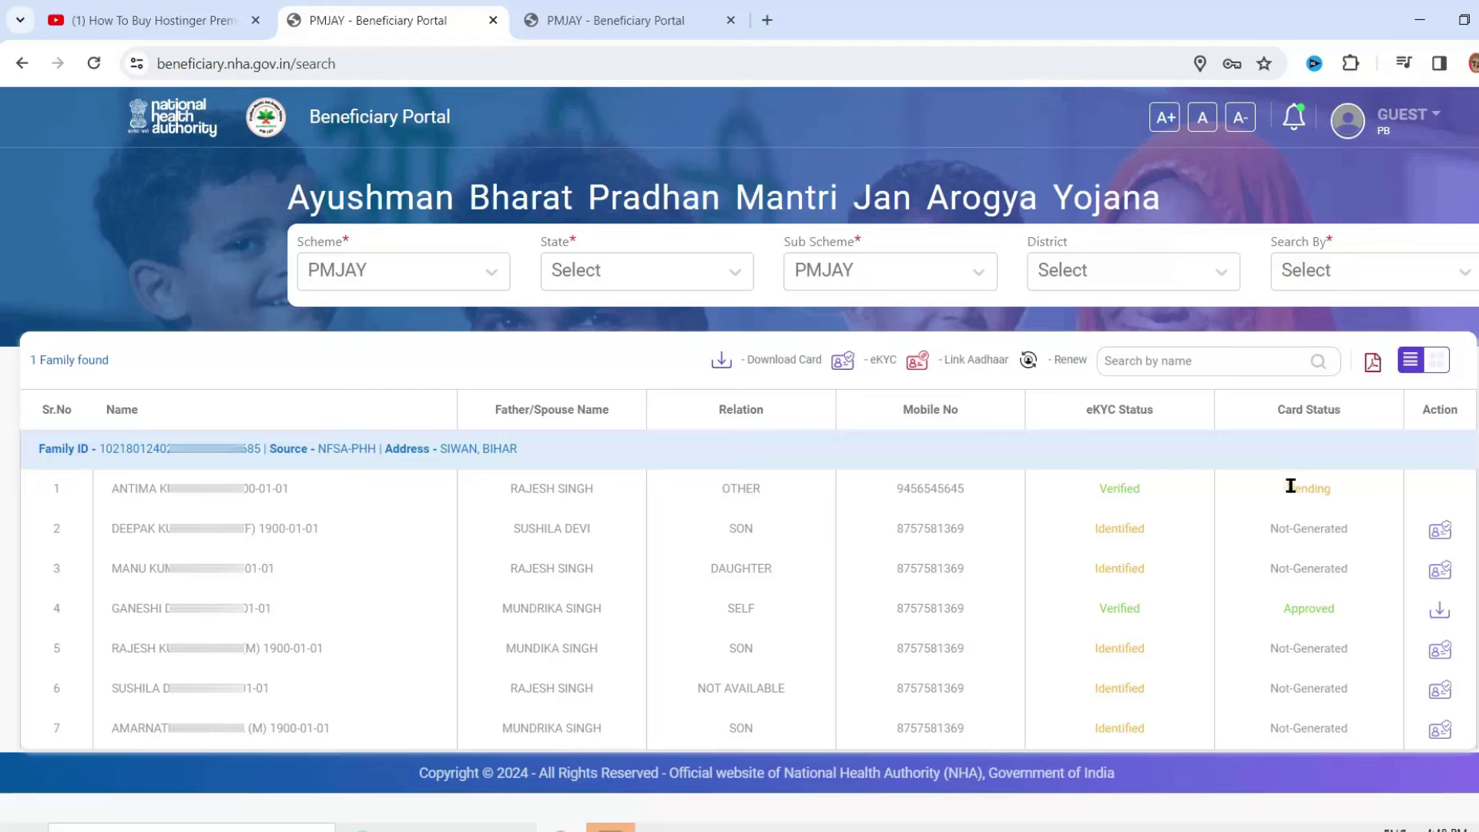
- Check that the first member's card status reads Pending in the family list
drag(1287, 479, 1345, 490)
click(1374, 501)
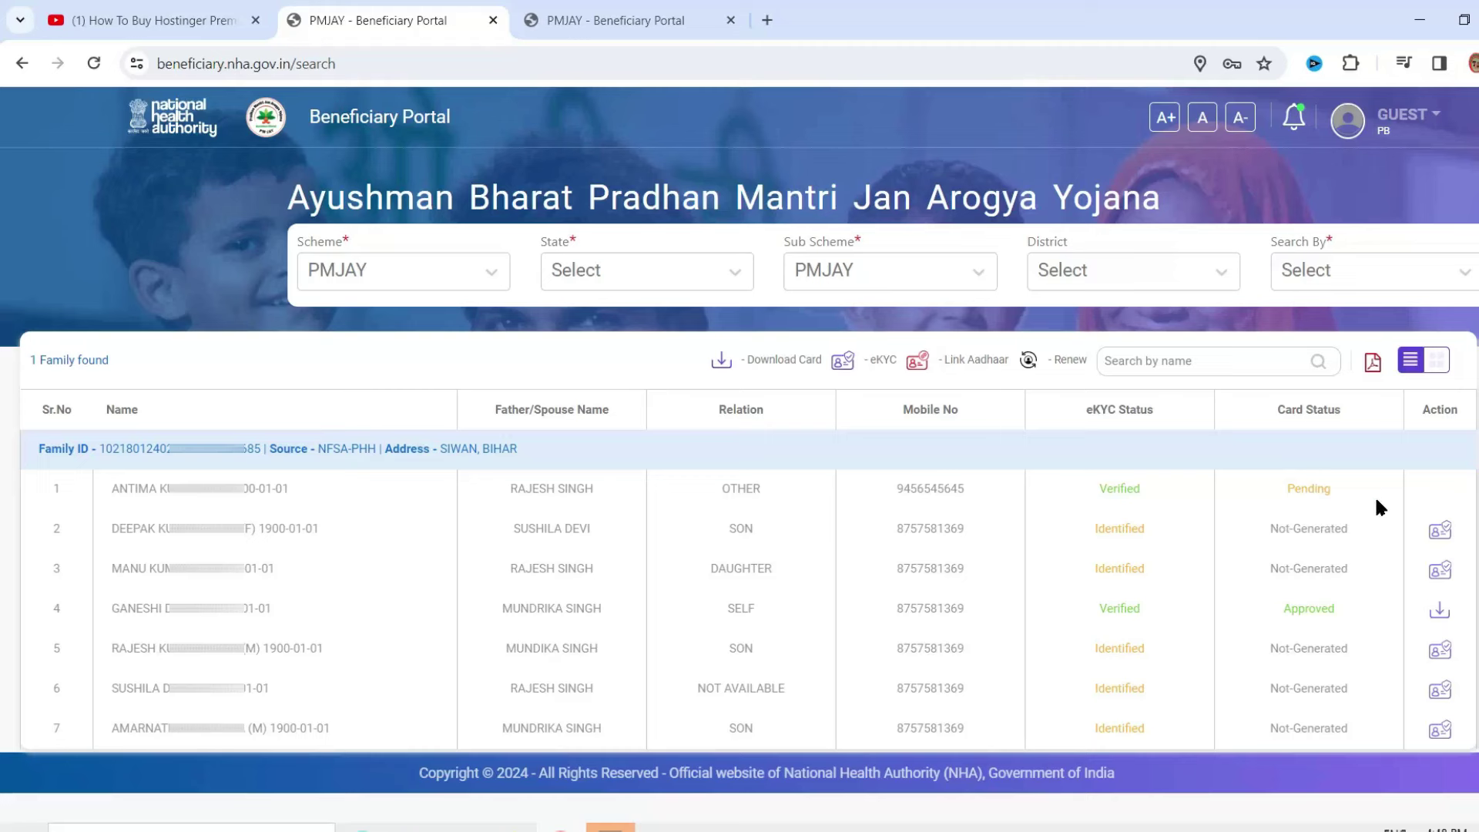